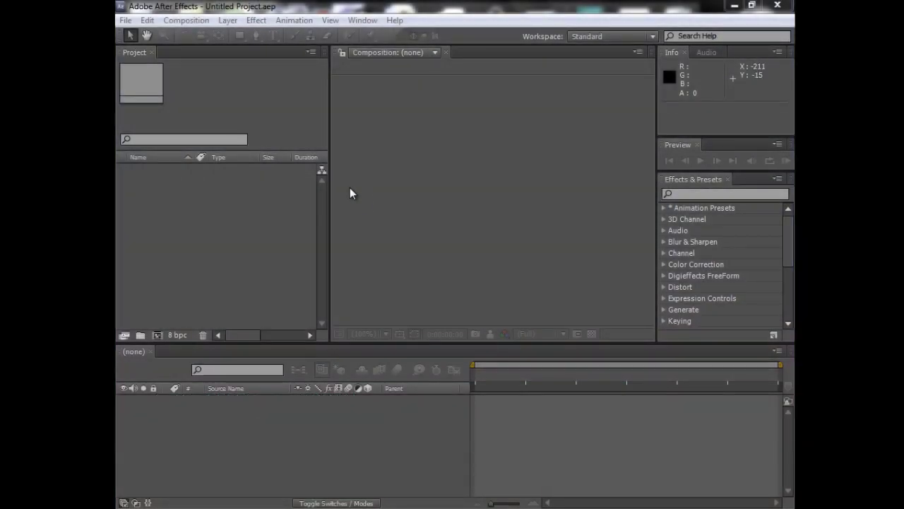
Step: Create a composition 'Clouds' with the PAL D1/DV Widescreen Square Pixel preset and 0:00:10:00 duration
{"action": "left_click", "coordinate": [179, 22]}
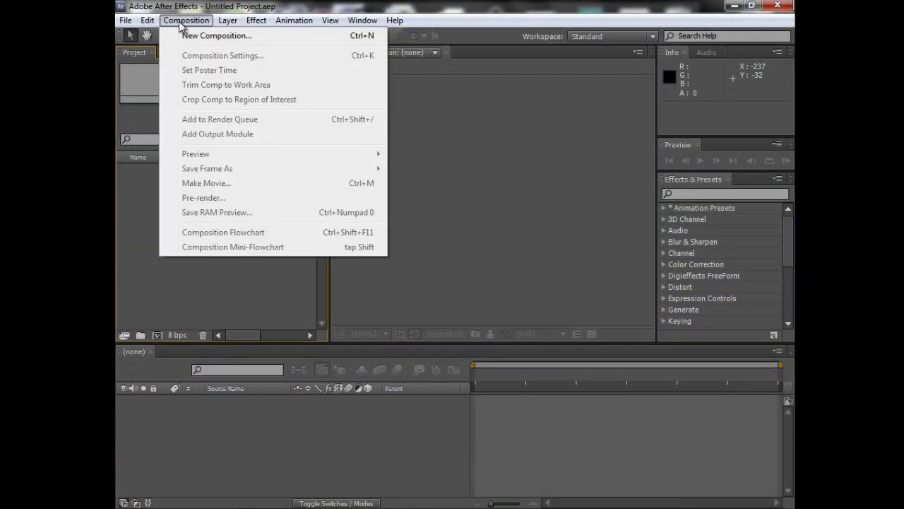
{"action": "left_click", "coordinate": [191, 37]}
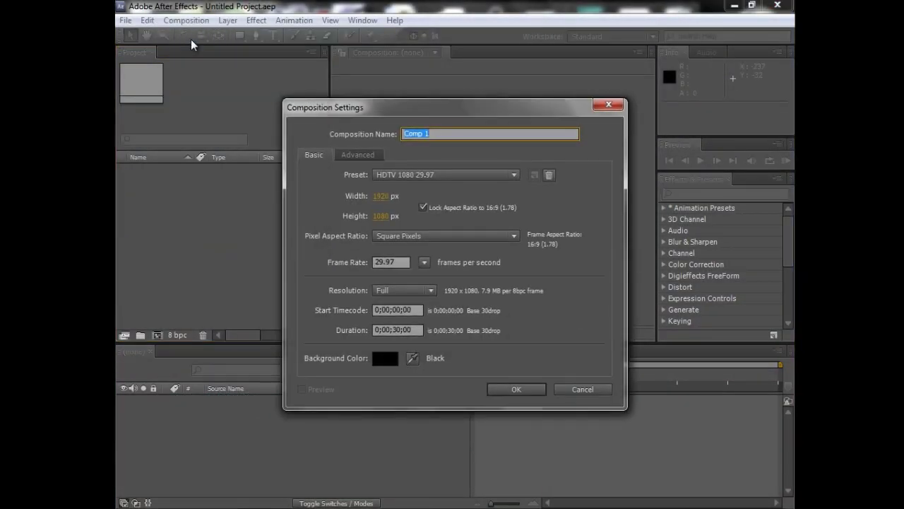
{"action": "type", "text": "Clou"}
{"action": "type", "text": "ds"}
{"action": "left_click", "coordinate": [460, 176]}
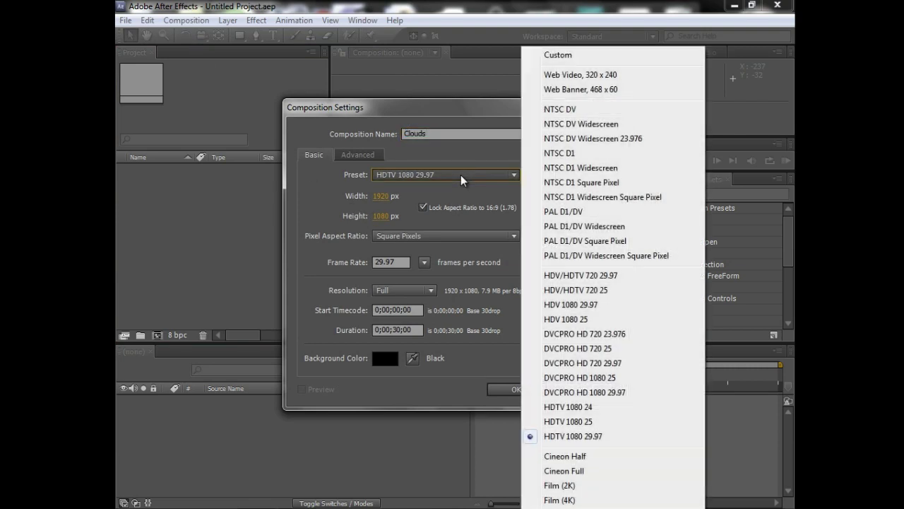
{"action": "left_click", "coordinate": [614, 257]}
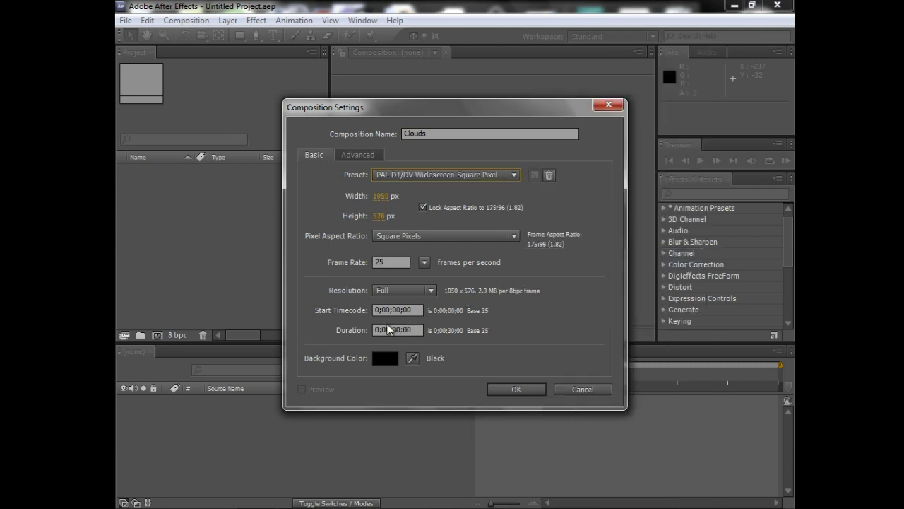
{"action": "left_click", "coordinate": [397, 330]}
{"action": "key", "text": "BackSpace"}
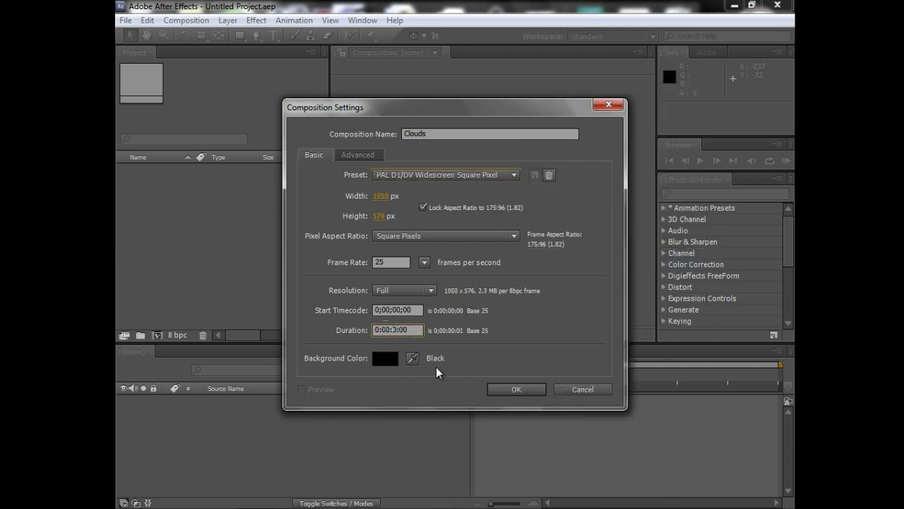
{"action": "type", "text": "1"}
{"action": "left_click", "coordinate": [526, 390]}
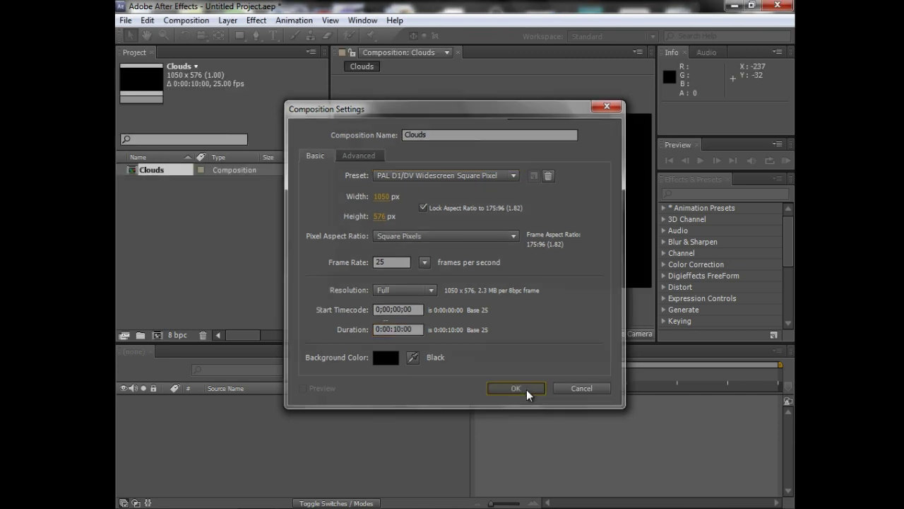
Step: Add a comp-sized 1050×576 solid layer named 'Cloud Texture'
{"action": "left_click", "coordinate": [228, 21]}
{"action": "mouse_move", "coordinate": [247, 36]}
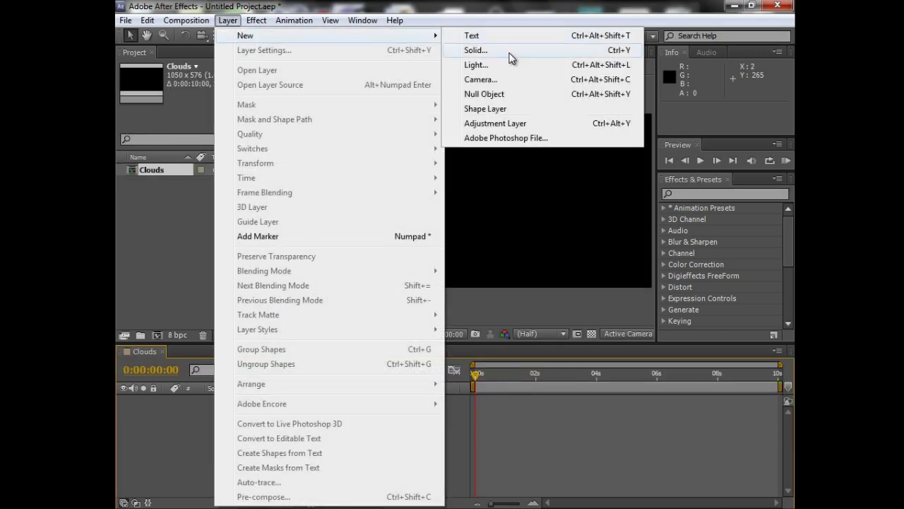
{"action": "left_click", "coordinate": [469, 49]}
{"action": "type", "text": "C"}
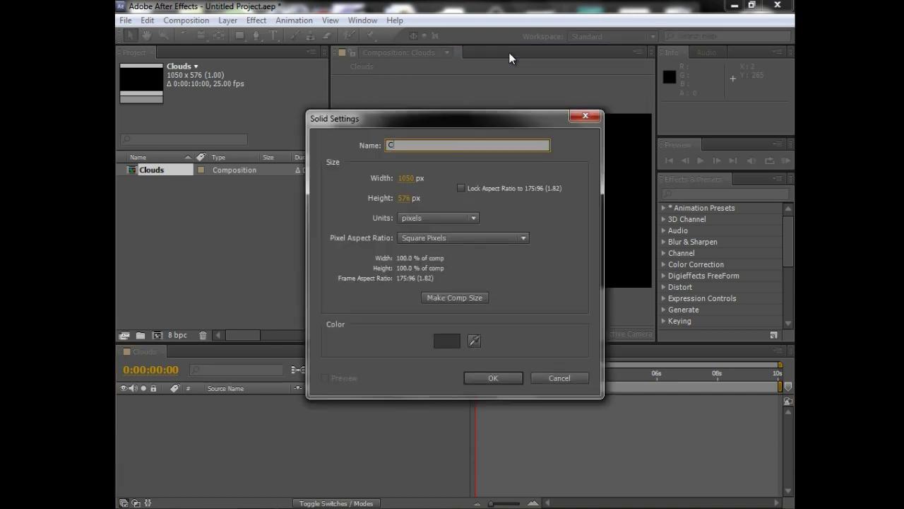
{"action": "type", "text": "loud "}
{"action": "type", "text": "Texture"}
{"action": "left_click", "coordinate": [488, 377]}
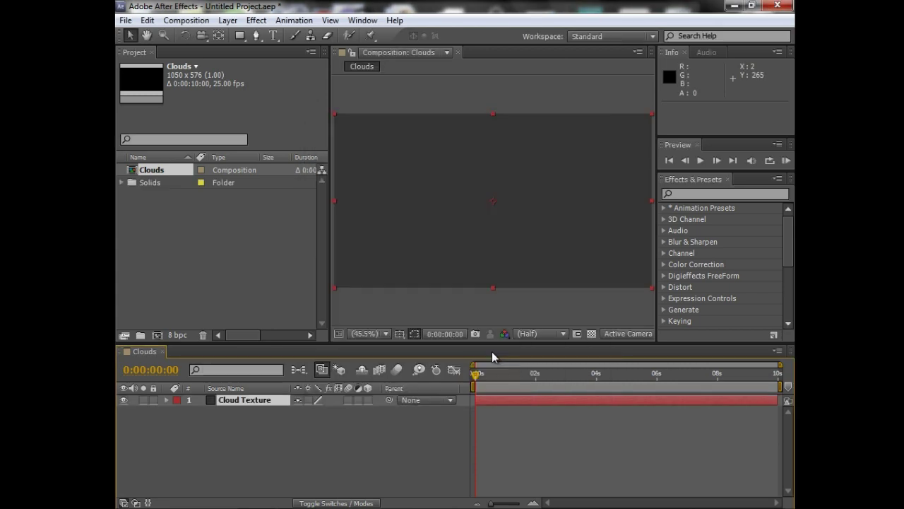
Step: Apply Fractal Noise with Subscale fractal type, Spline noise and Contrast 177
{"action": "left_click", "coordinate": [247, 21]}
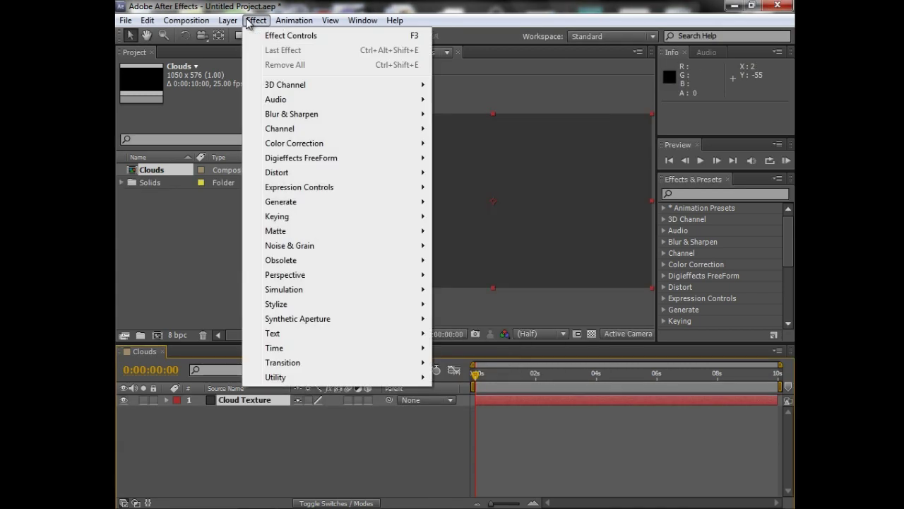
{"action": "mouse_move", "coordinate": [317, 247]}
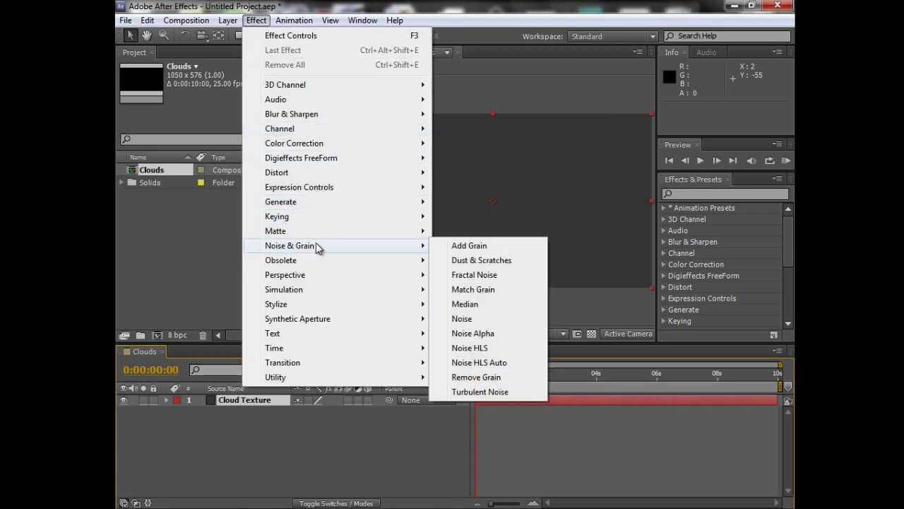
{"action": "left_click", "coordinate": [479, 277]}
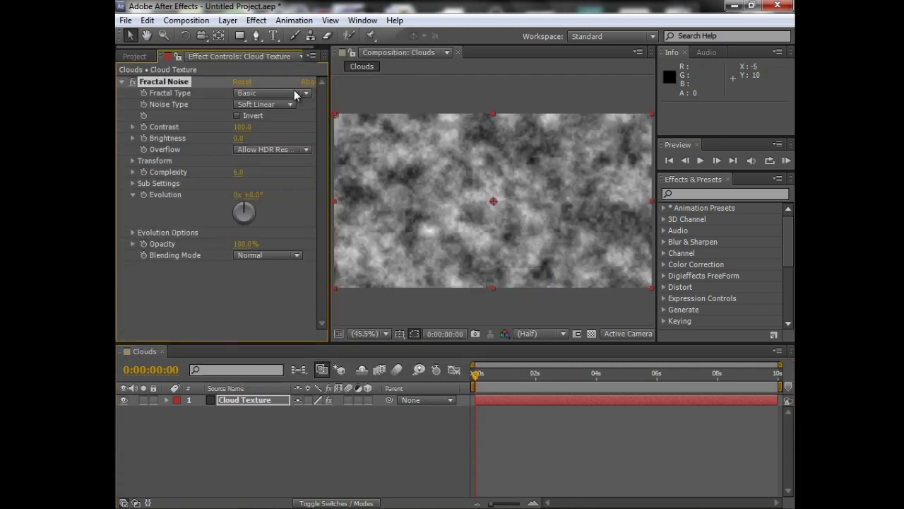
{"action": "left_click", "coordinate": [295, 94]}
{"action": "left_click", "coordinate": [297, 313]}
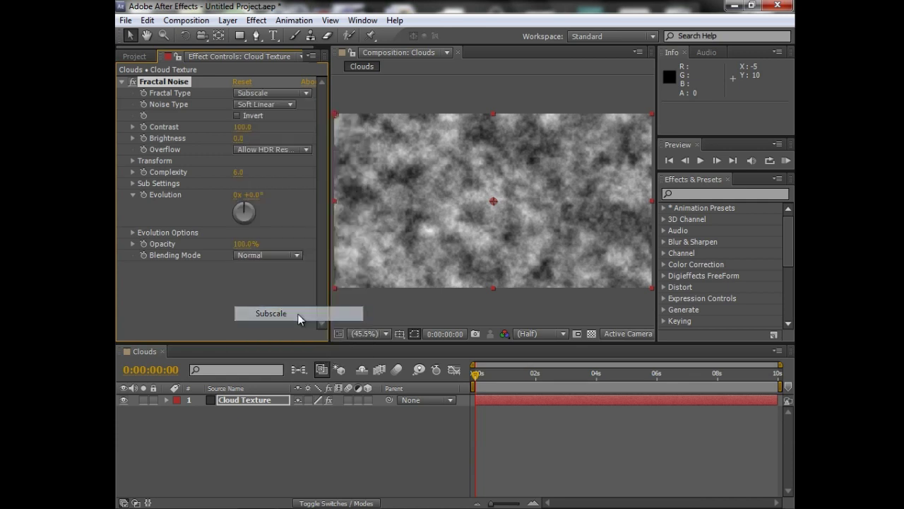
{"action": "left_click", "coordinate": [278, 105]}
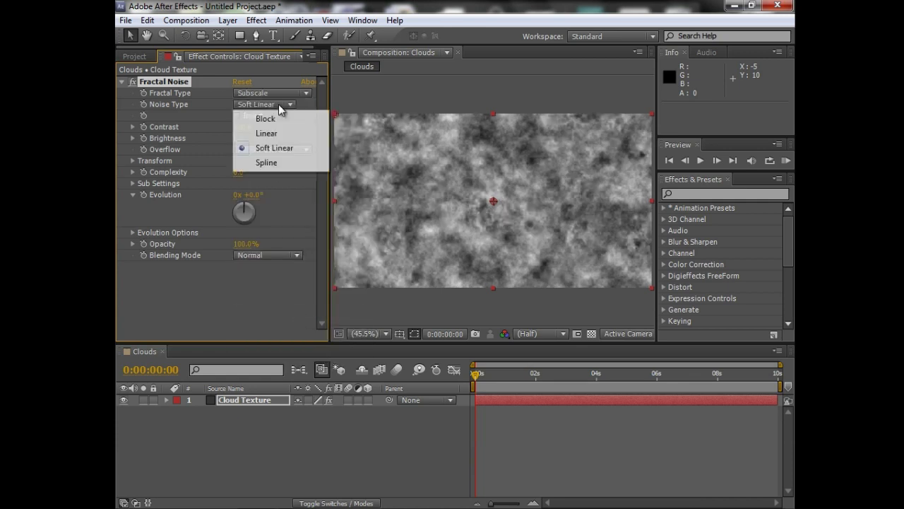
{"action": "left_click", "coordinate": [276, 160]}
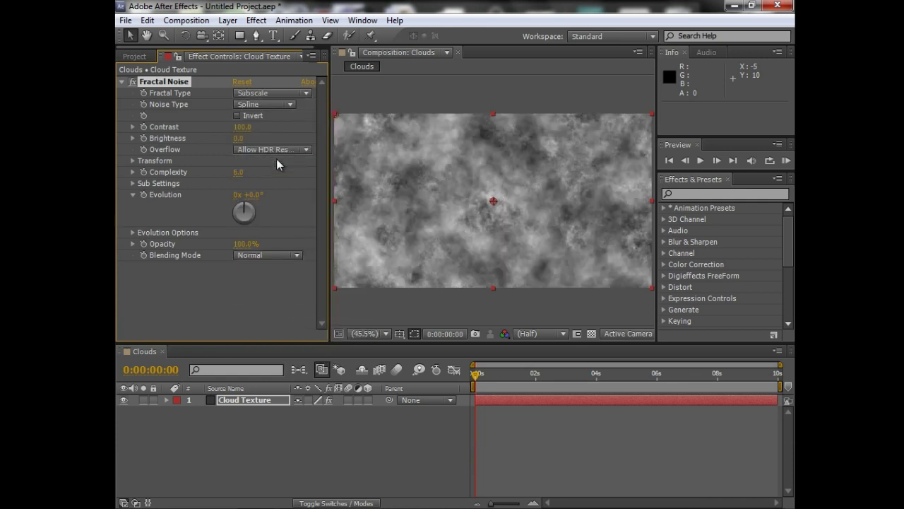
{"action": "left_click", "coordinate": [242, 127]}
{"action": "type", "text": "1"}
{"action": "type", "text": "77"}
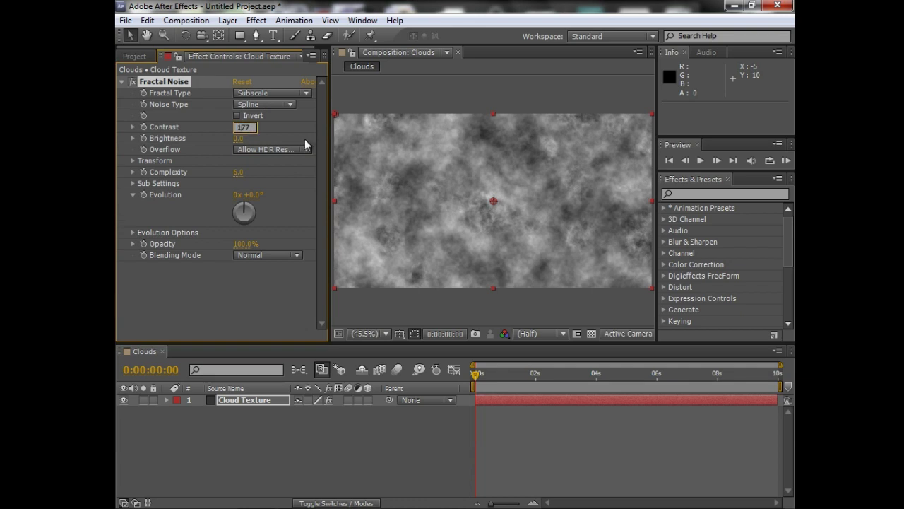
{"action": "key", "text": "Return"}
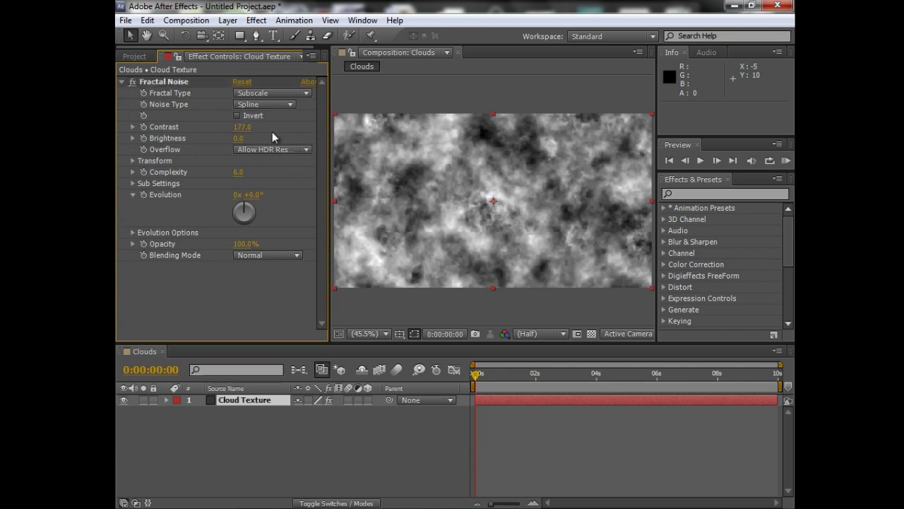
Step: In the noise Transform, turn off Uniform Scaling and set Scale Height to 158
{"action": "left_click", "coordinate": [133, 159]}
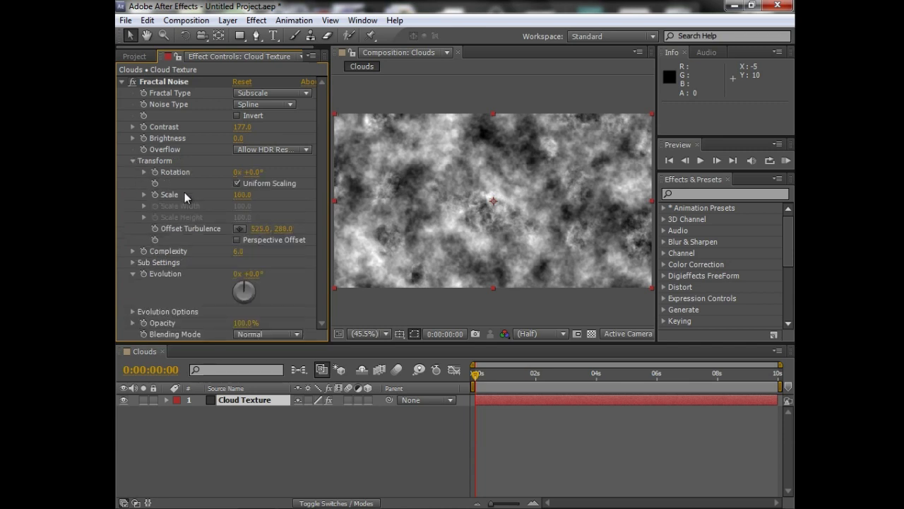
{"action": "left_click", "coordinate": [237, 183]}
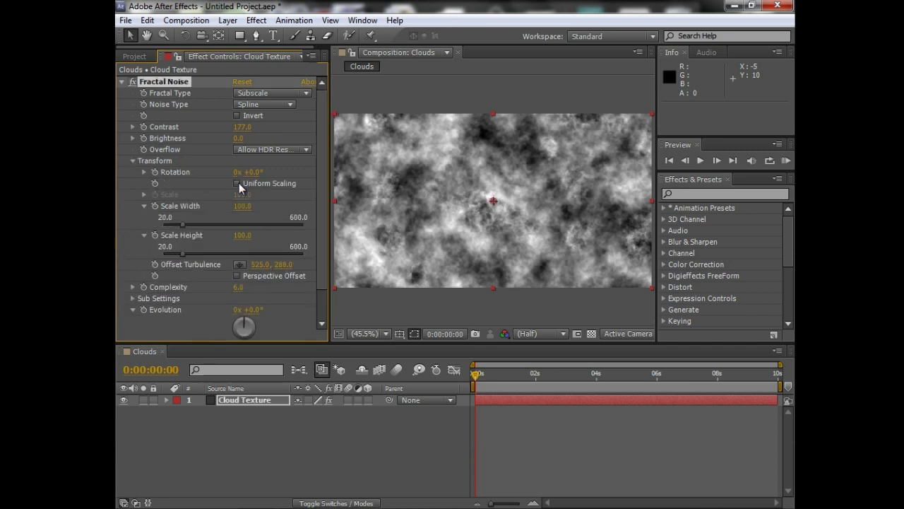
{"action": "left_click", "coordinate": [242, 235]}
{"action": "type", "text": "158"}
{"action": "left_click", "coordinate": [262, 212]}
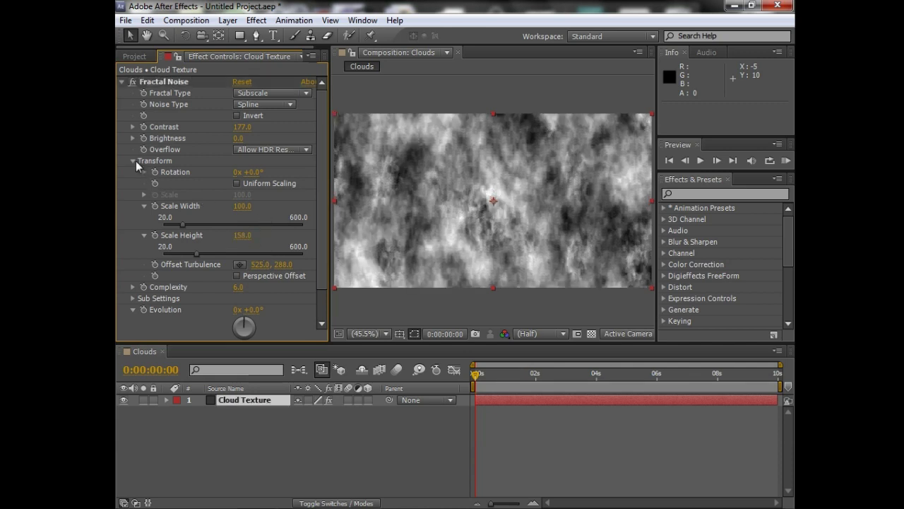
Step: Keyframe Offset Turbulence, setting its Y value to -533 at the last frame
{"action": "left_click", "coordinate": [155, 264]}
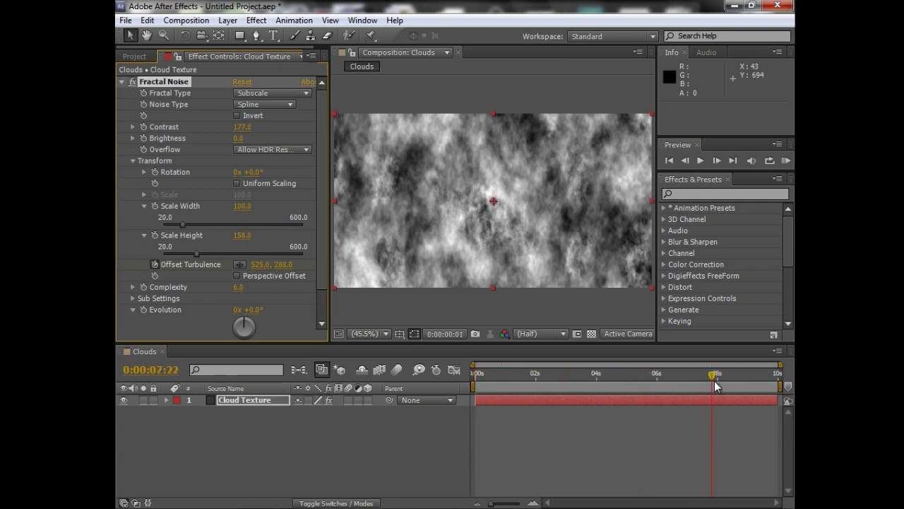
{"action": "left_click_drag", "start_coordinate": [475, 381], "coordinate": [779, 375]}
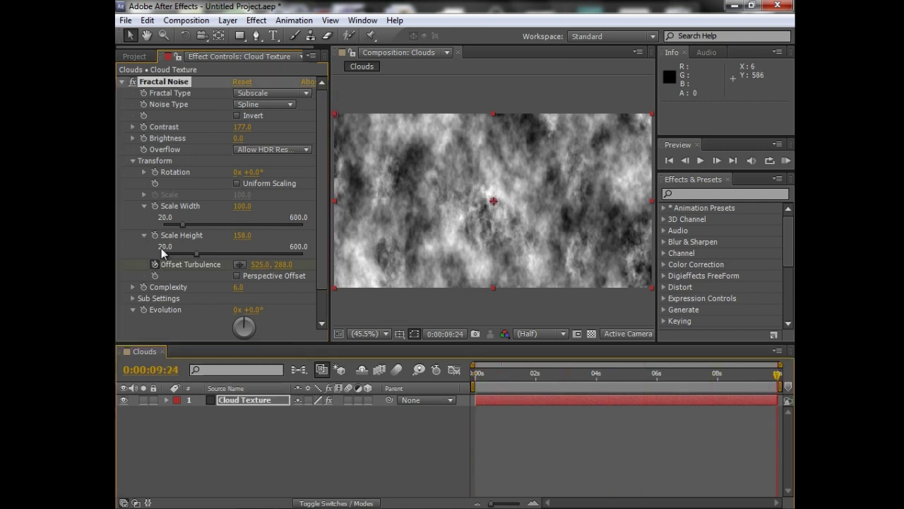
{"action": "left_click", "coordinate": [283, 264]}
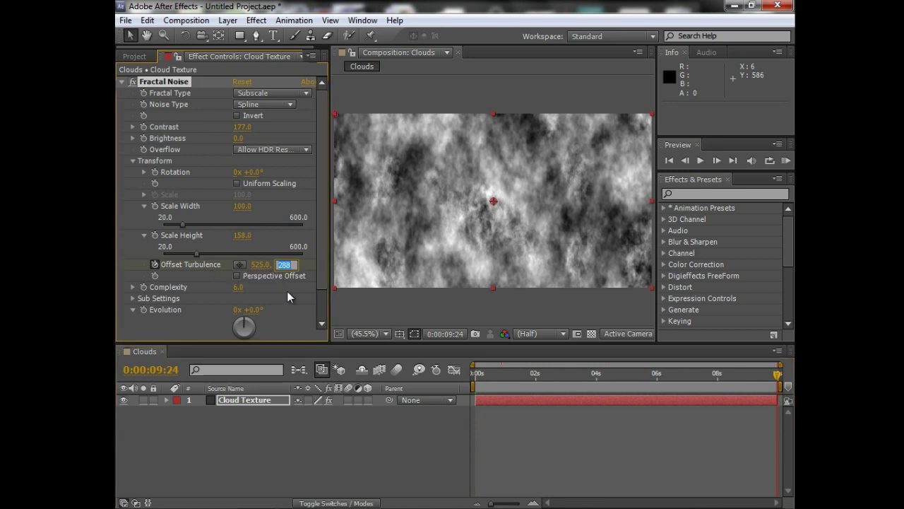
{"action": "type", "text": "-5"}
{"action": "type", "text": "33"}
{"action": "key", "text": "Return"}
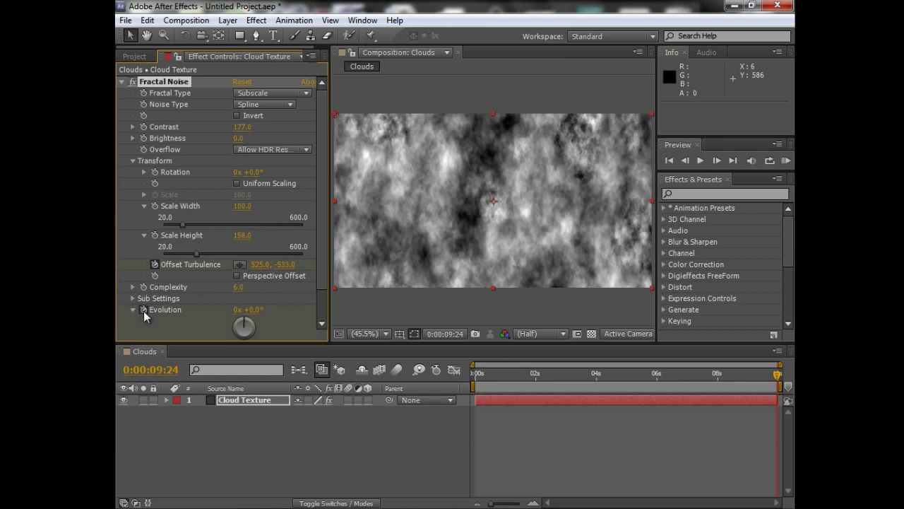
Step: Keyframe Evolution at 2 revolutions on the last frame and 0 revolutions on the first
{"action": "left_click", "coordinate": [144, 310]}
{"action": "left_click", "coordinate": [233, 310]}
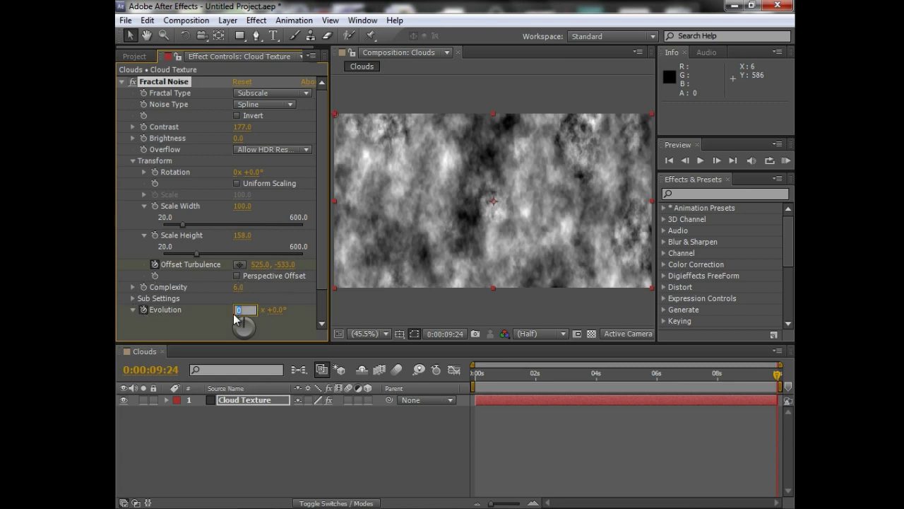
{"action": "type", "text": "2"}
{"action": "key", "text": "Return"}
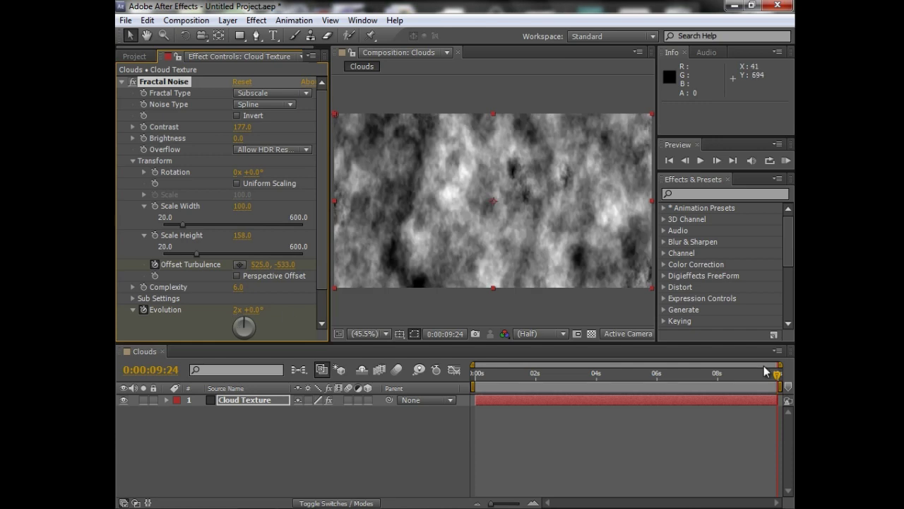
{"action": "left_click_drag", "start_coordinate": [777, 382], "coordinate": [468, 380]}
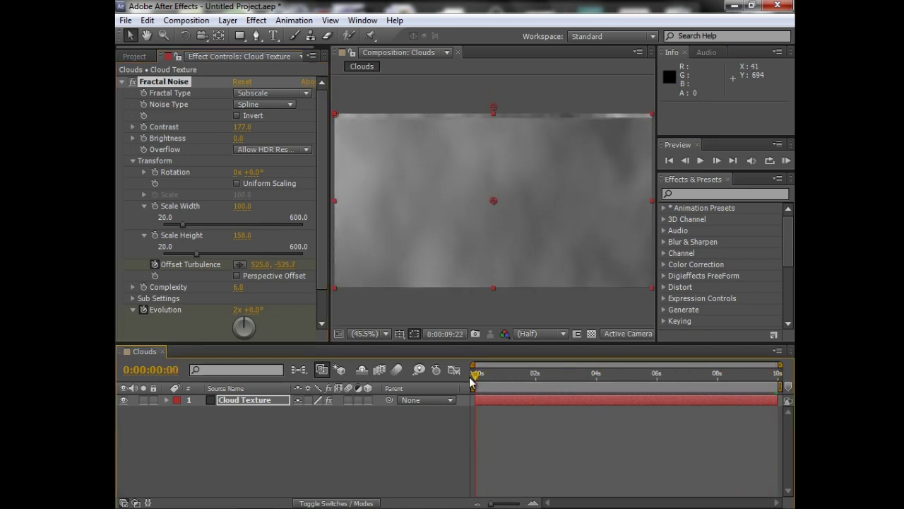
{"action": "left_click", "coordinate": [236, 309]}
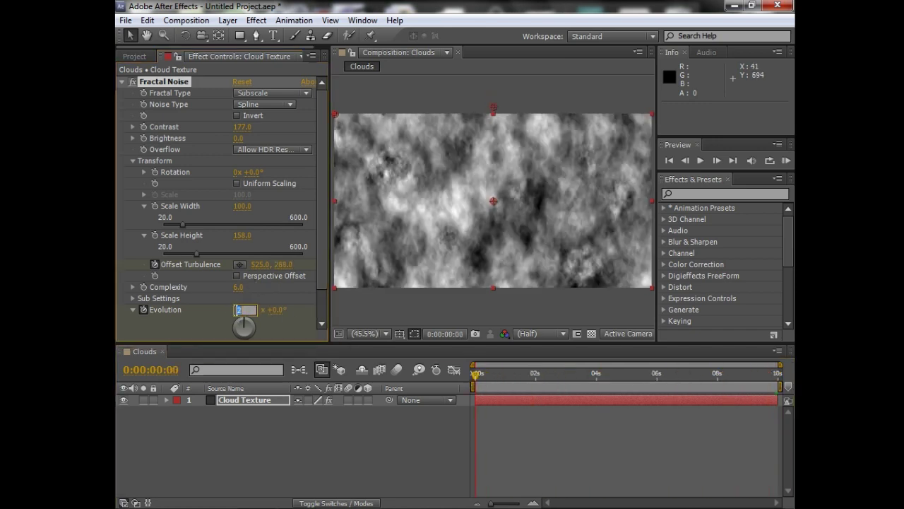
{"action": "type", "text": "0"}
{"action": "key", "text": "Return"}
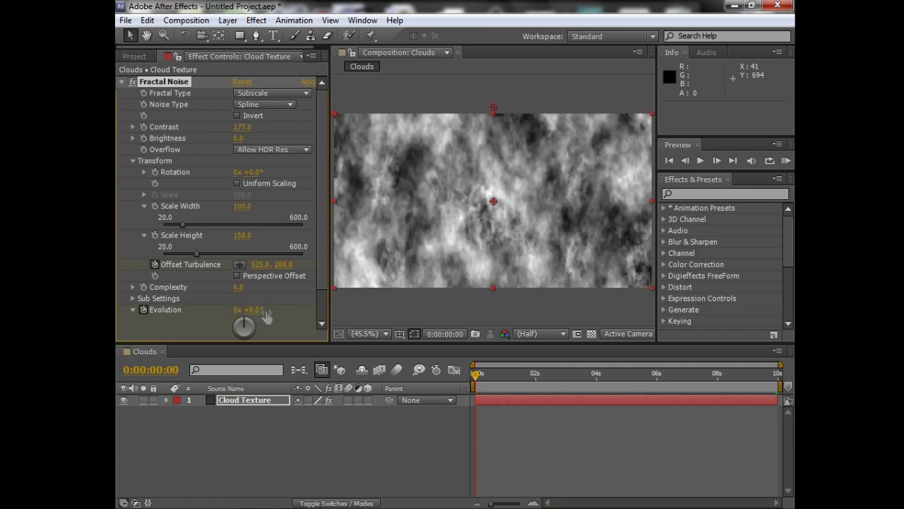
Step: Preview the drifting cloud animation, stop playback, and reselect the Cloud Texture layer
{"action": "left_click", "coordinate": [786, 160]}
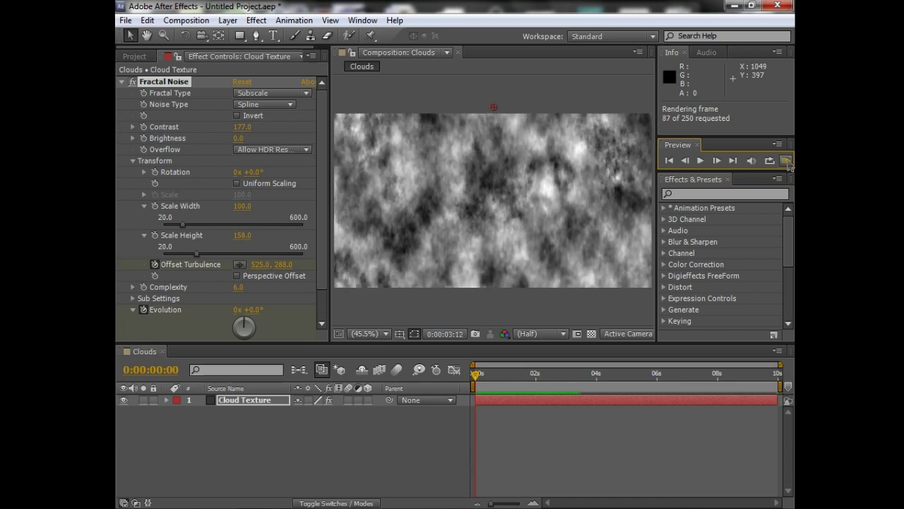
{"action": "left_click", "coordinate": [481, 390]}
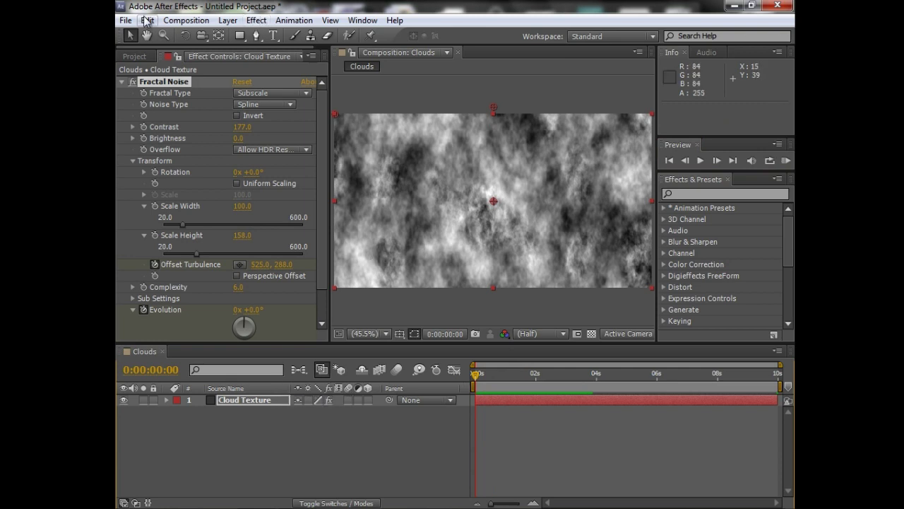
{"action": "left_click", "coordinate": [191, 436]}
{"action": "left_click", "coordinate": [226, 402]}
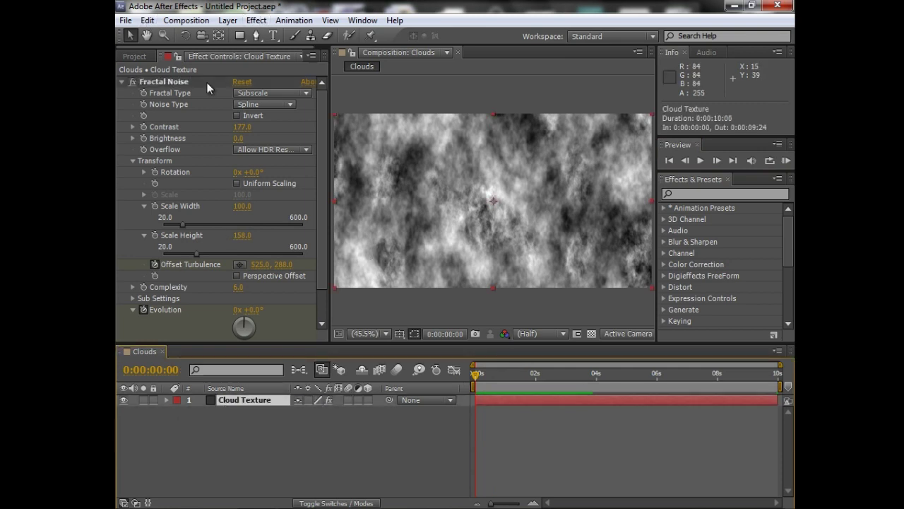
{"action": "left_click", "coordinate": [150, 20]}
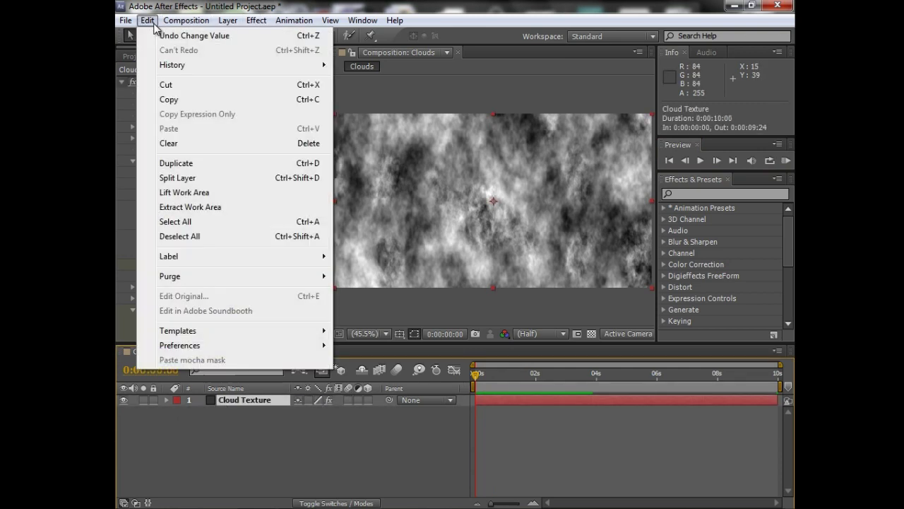
Step: Duplicate Cloud Texture and begin renaming the top copy by deleting 'Texture'
{"action": "left_click", "coordinate": [191, 161]}
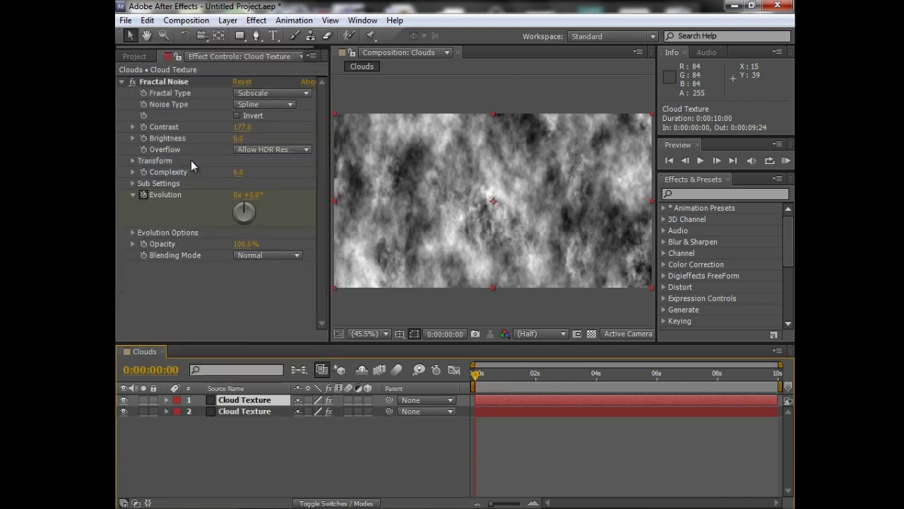
{"action": "key", "text": "Return"}
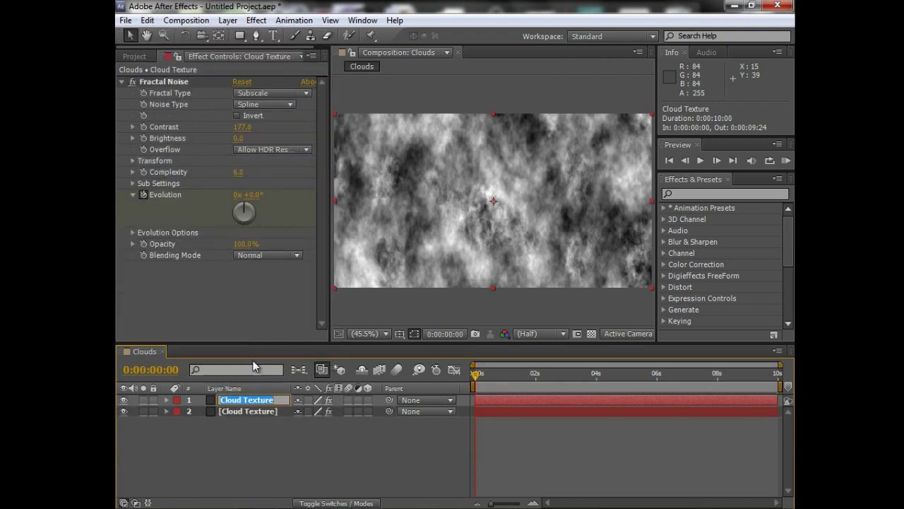
{"action": "left_click", "coordinate": [286, 401]}
{"action": "key", "text": "BackSpace"}
{"action": "key", "text": "BackSpace"}
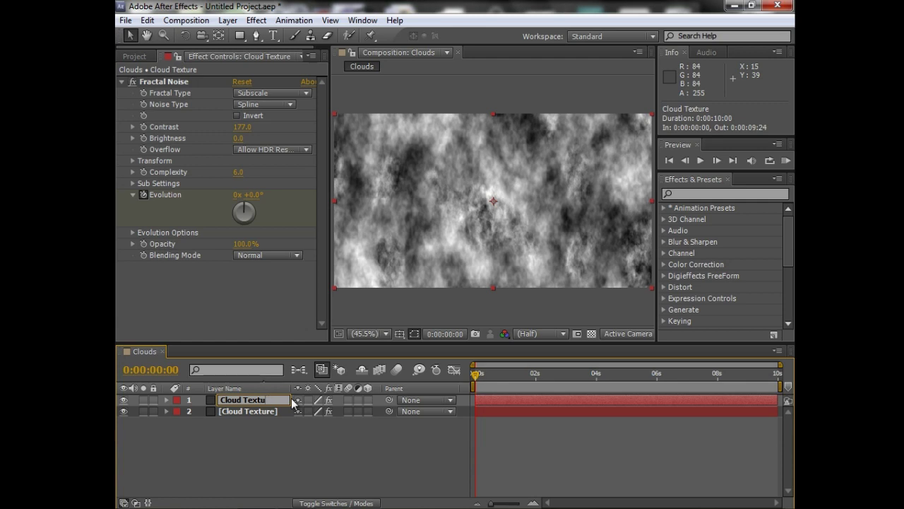
{"action": "key", "text": "BackSpace"}
{"action": "key", "text": "BackSpace"}
{"action": "key", "text": "BackSpace"}
{"action": "key", "text": "BackSpace"}
{"action": "key", "text": "BackSpace"}
{"action": "key", "text": "BackSpace"}
Step: Name the copy 'Cloud Matte' and set its noise to Basic fractal type, Soft Linear
{"action": "type", "text": "Matte"}
{"action": "left_click", "coordinate": [251, 445]}
{"action": "left_click", "coordinate": [248, 400]}
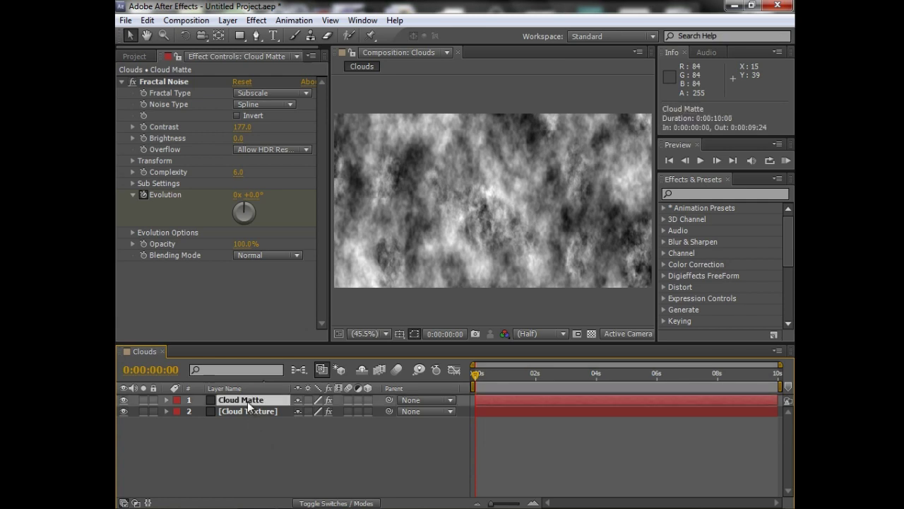
{"action": "left_click", "coordinate": [261, 97]}
{"action": "left_click", "coordinate": [262, 106]}
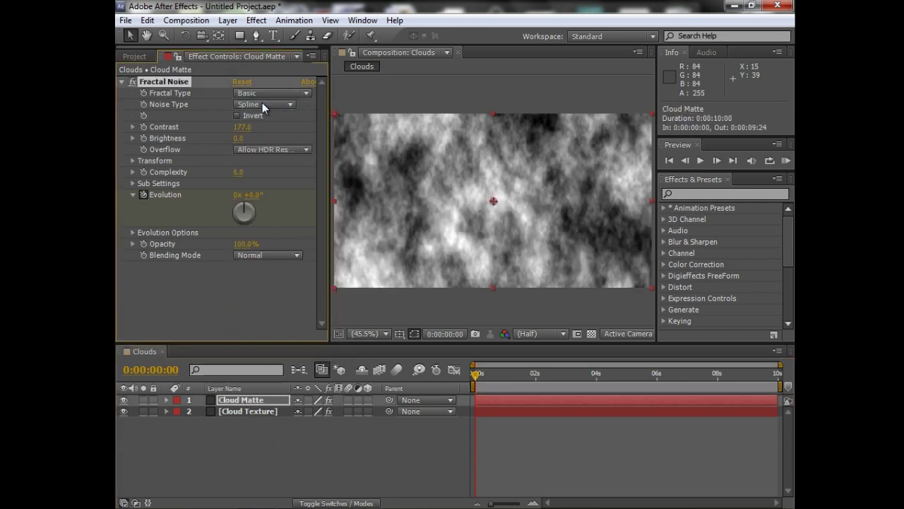
{"action": "left_click", "coordinate": [263, 106]}
{"action": "left_click", "coordinate": [276, 147]}
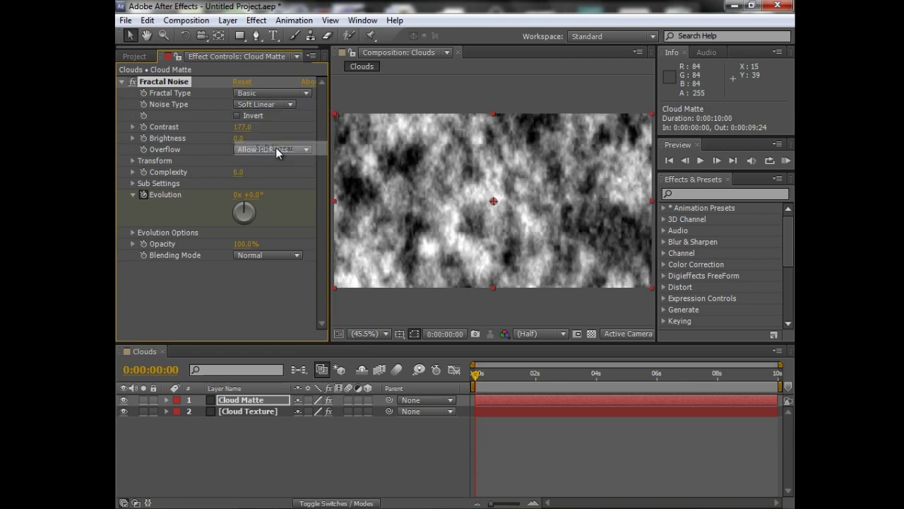
Step: Set the noise Contrast to 400, Brightness to -20 and Complexity to 3
{"action": "left_click", "coordinate": [242, 127]}
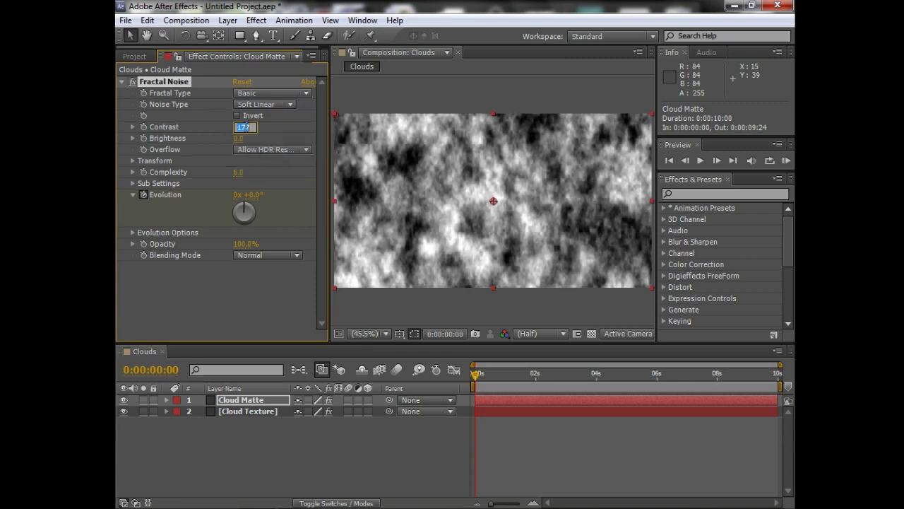
{"action": "type", "text": "400"}
{"action": "left_click", "coordinate": [241, 139]}
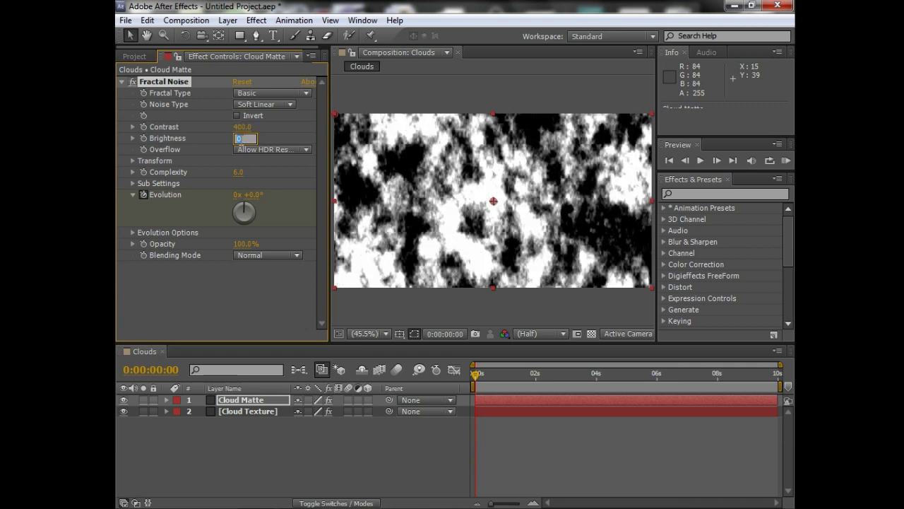
{"action": "type", "text": "-20"}
{"action": "left_click", "coordinate": [241, 173]}
{"action": "type", "text": "3"}
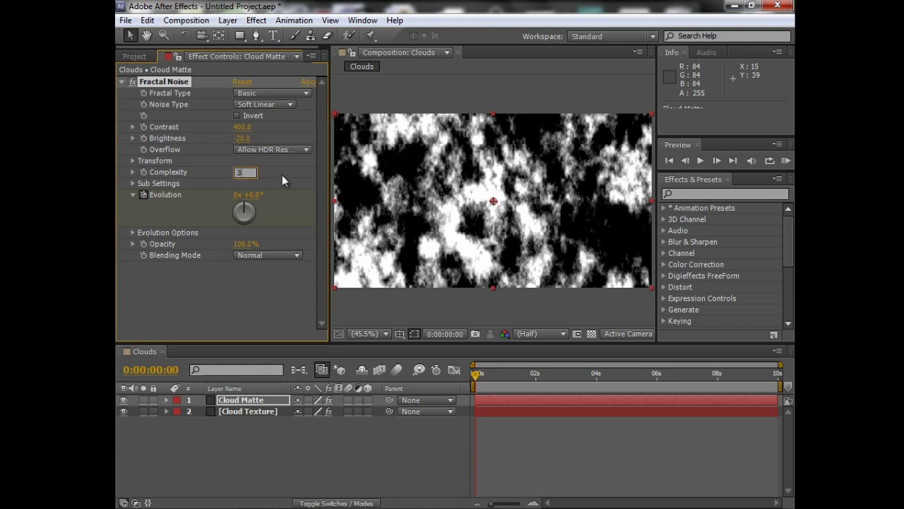
{"action": "key", "text": "Return"}
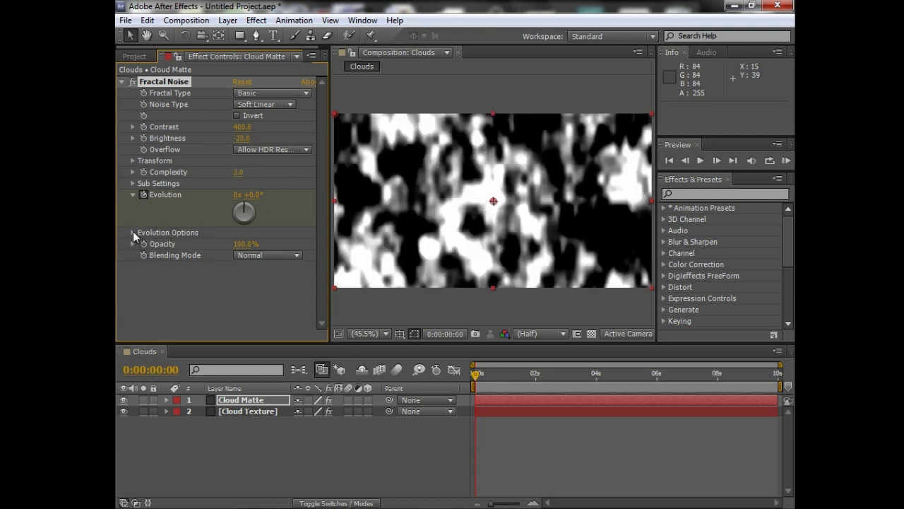
Step: Turn on Uniform Scaling and set the noise Scale to 250
{"action": "left_click", "coordinate": [132, 161]}
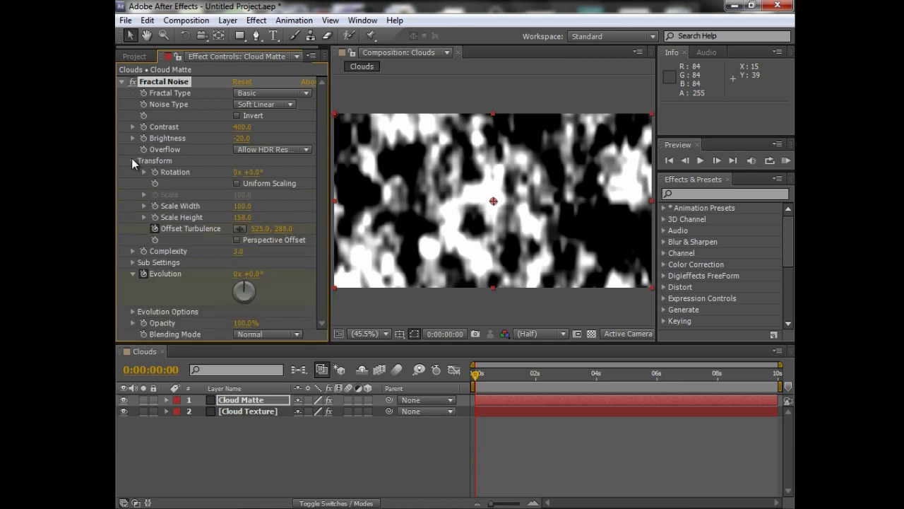
{"action": "left_click", "coordinate": [238, 184]}
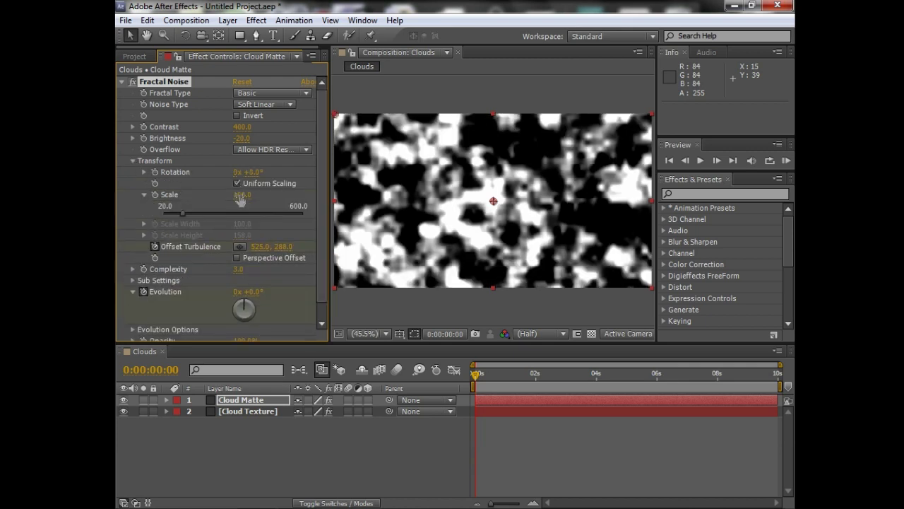
{"action": "left_click", "coordinate": [243, 195]}
{"action": "type", "text": "0"}
{"action": "key", "text": "Return"}
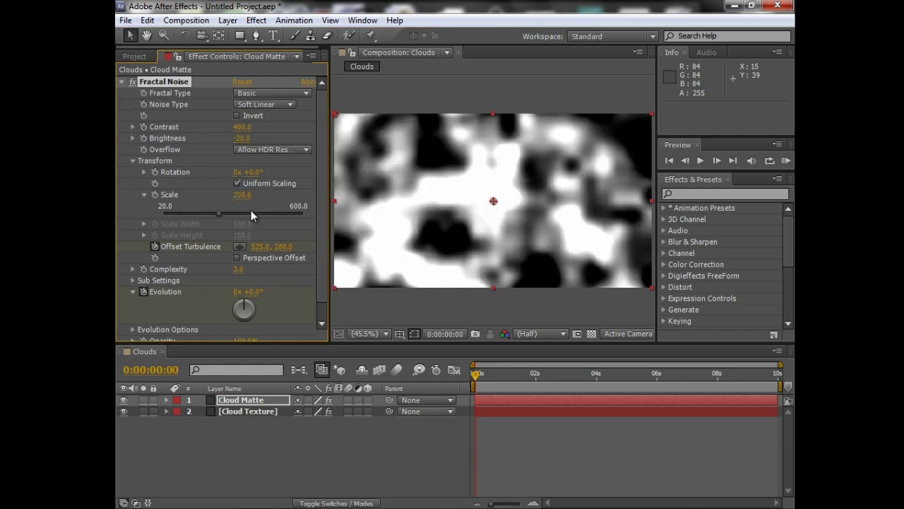
Step: Draw a closed four-point Pen mask along the bottom of Cloud Matte
{"action": "left_click", "coordinate": [256, 35]}
{"action": "scroll", "coordinate": [429, 236], "scroll_direction": "down", "scroll_amount": 2}
{"action": "left_click", "coordinate": [389, 233]}
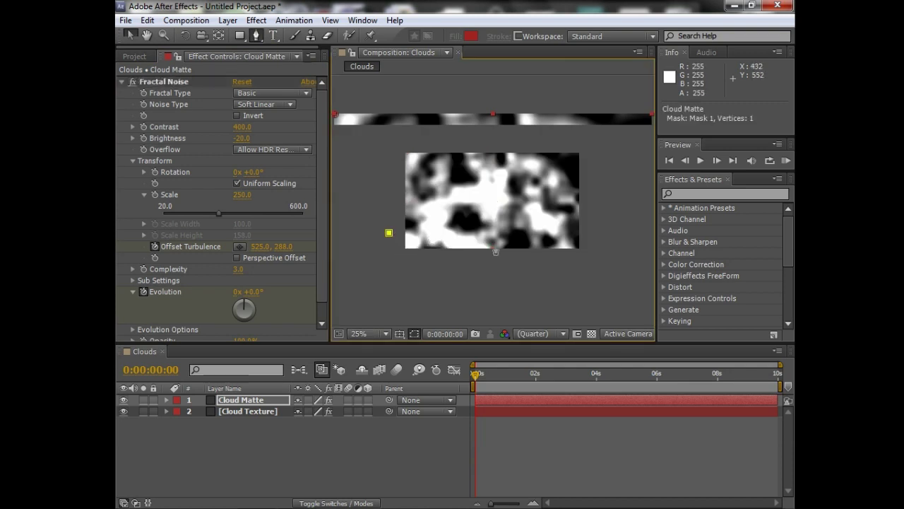
{"action": "left_click", "coordinate": [596, 234]}
{"action": "left_click", "coordinate": [590, 270]}
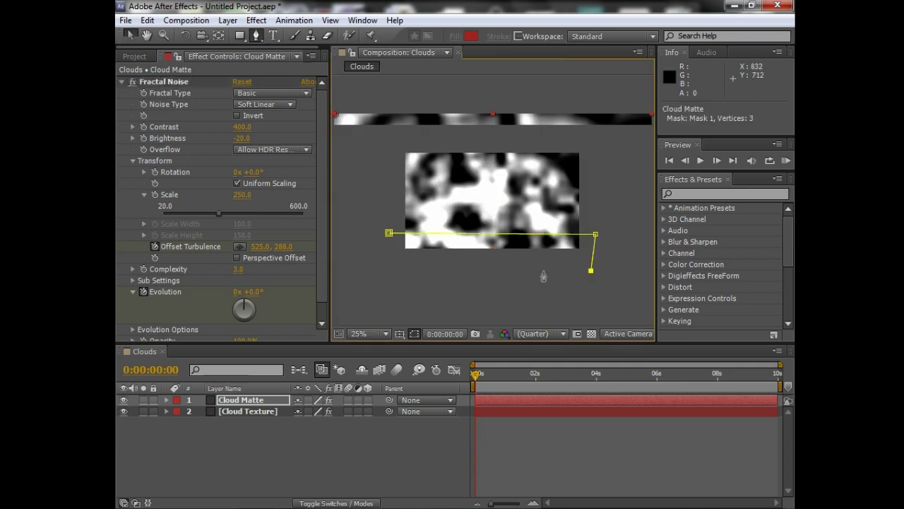
{"action": "left_click", "coordinate": [389, 265]}
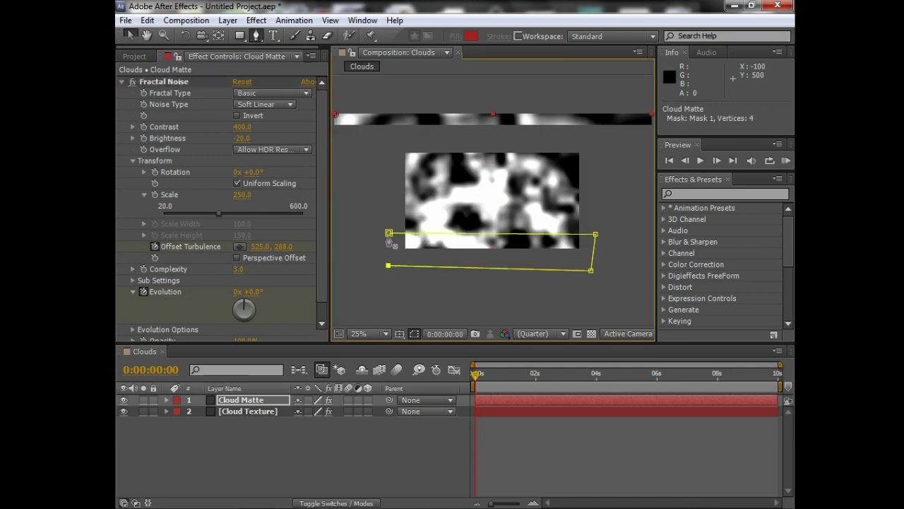
{"action": "left_click", "coordinate": [389, 234]}
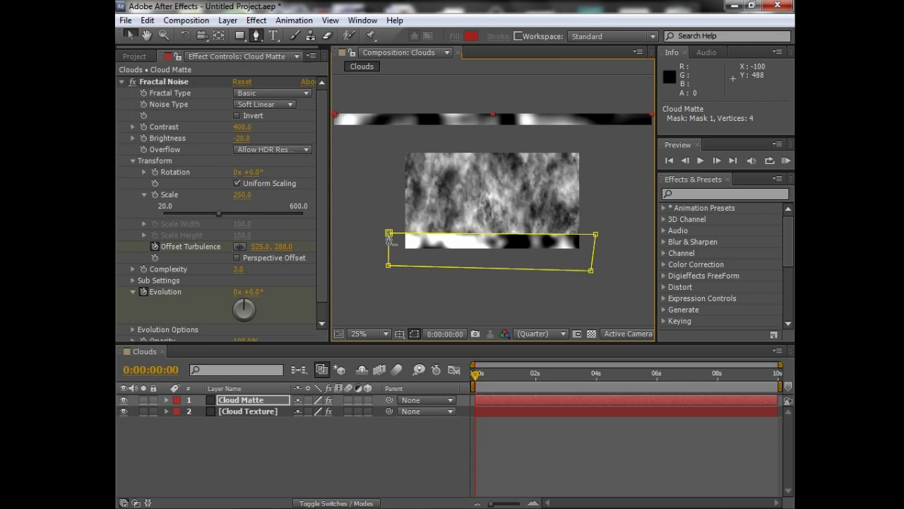
Step: Set the mask to Subtract with a Mask Feather of 0, 50 pixels
{"action": "key", "text": "m"}
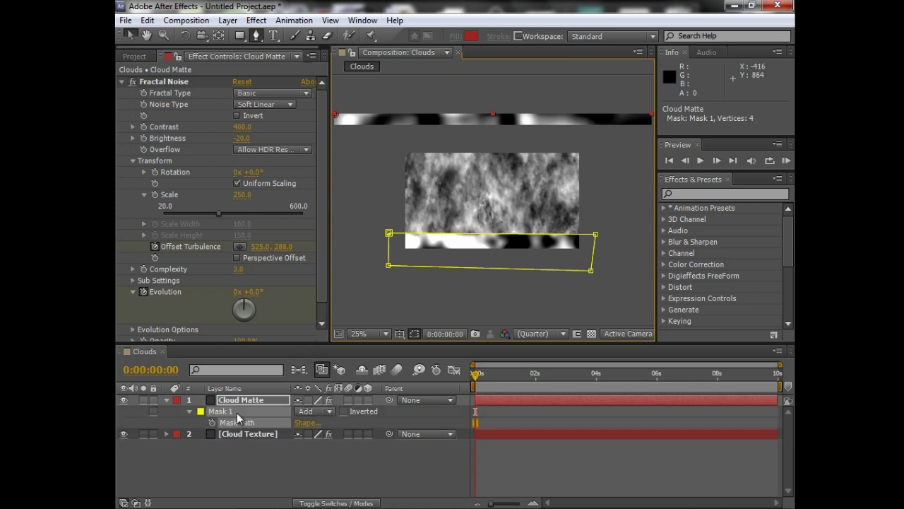
{"action": "left_click", "coordinate": [311, 411]}
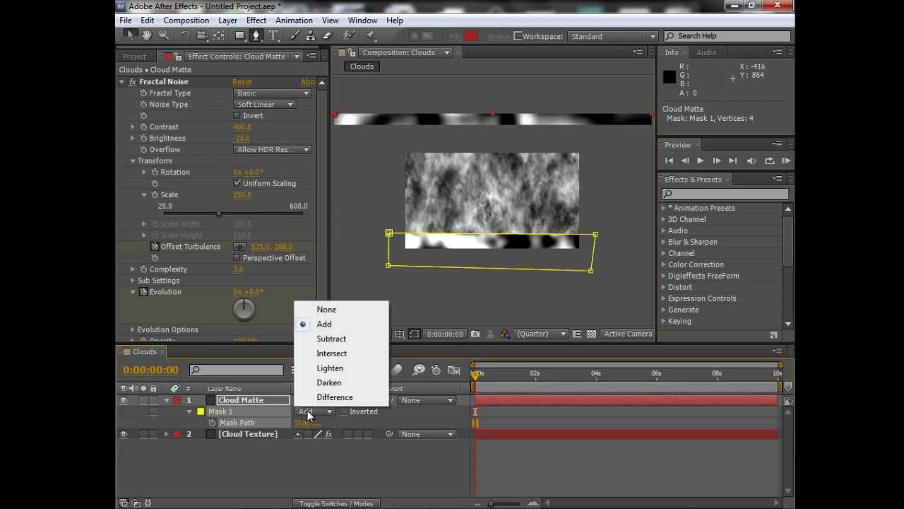
{"action": "left_click", "coordinate": [328, 338]}
{"action": "key", "text": "f"}
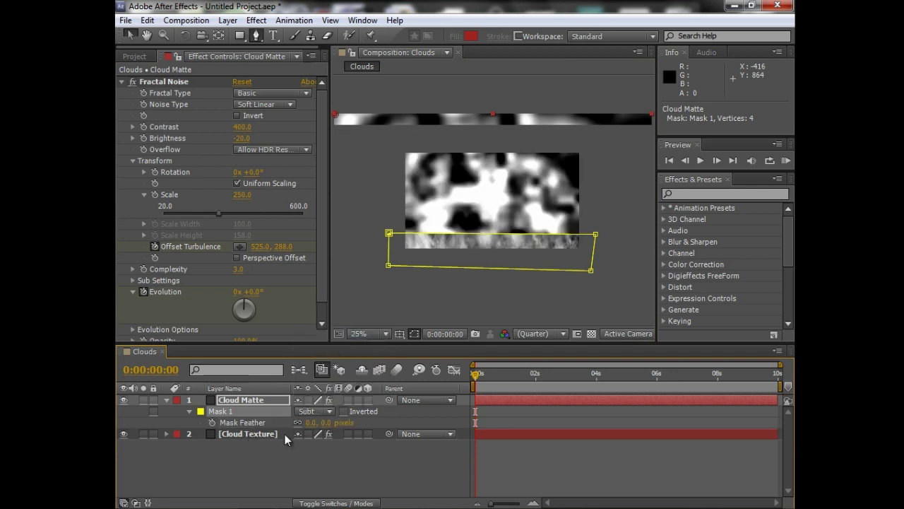
{"action": "left_click", "coordinate": [325, 423]}
{"action": "type", "text": "50"}
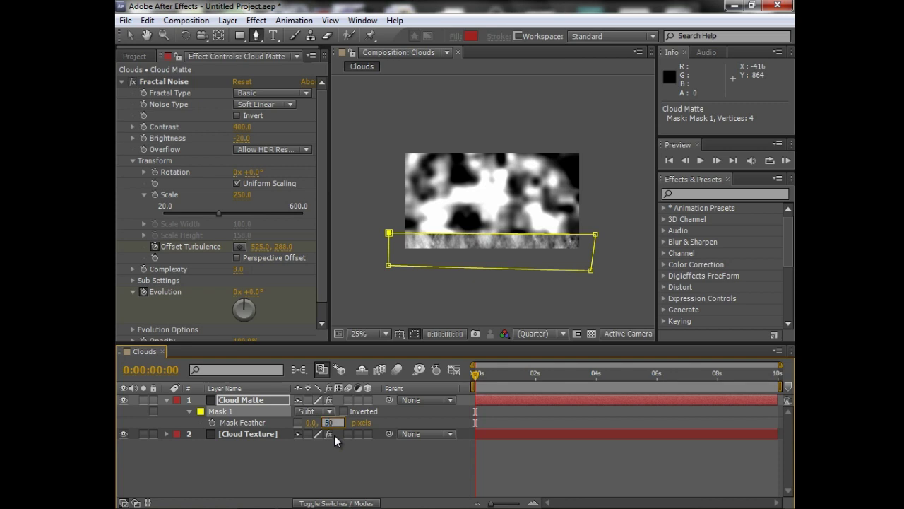
{"action": "key", "text": "Return"}
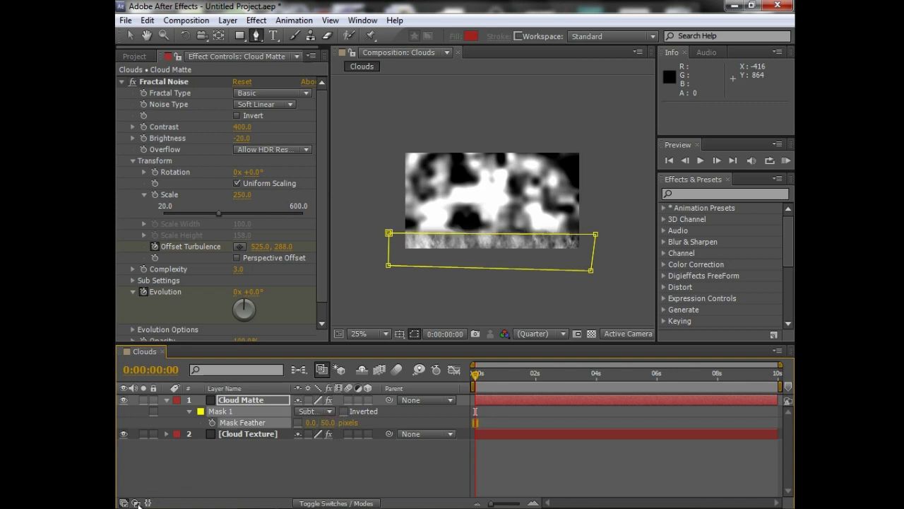
Step: Set Cloud Texture's track matte to Luma Matte using Cloud Matte
{"action": "left_click", "coordinate": [136, 503]}
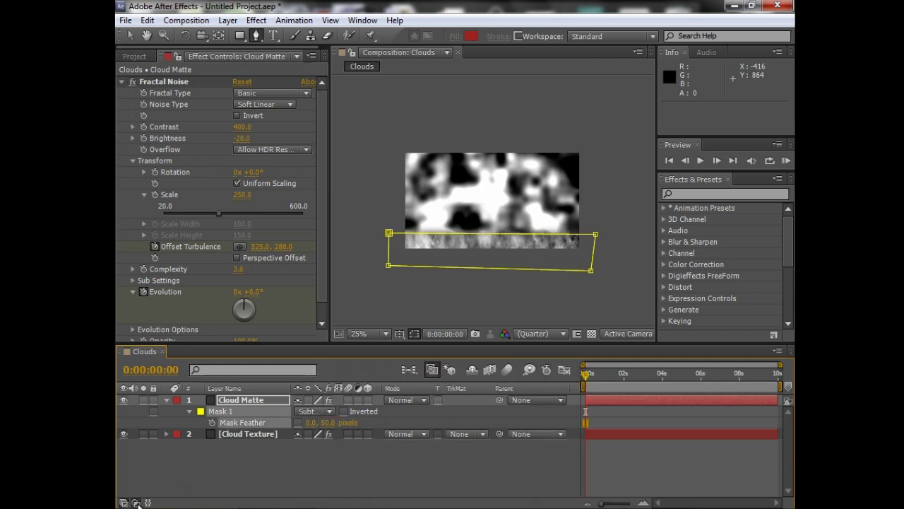
{"action": "left_click", "coordinate": [455, 432]}
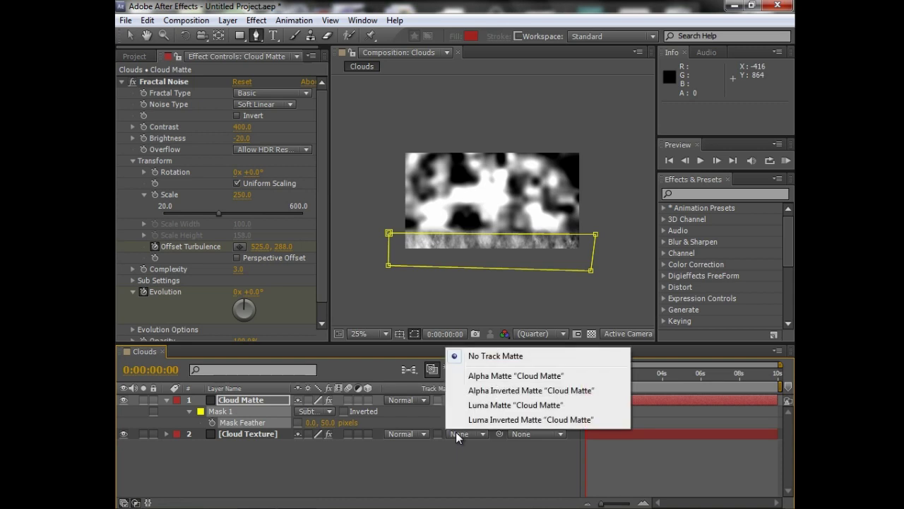
{"action": "left_click", "coordinate": [495, 408]}
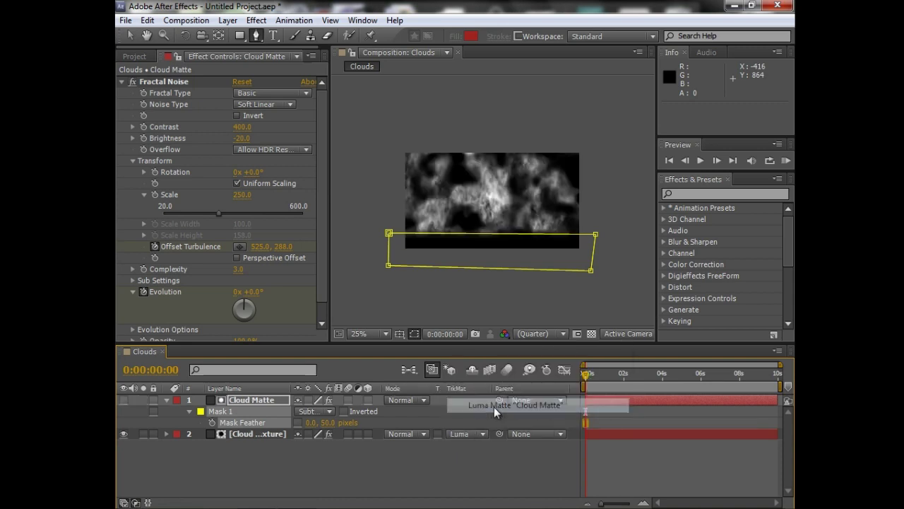
Step: Set the viewer magnification to Fit up to 100%
{"action": "scroll", "coordinate": [458, 230], "scroll_direction": "up", "scroll_amount": 1}
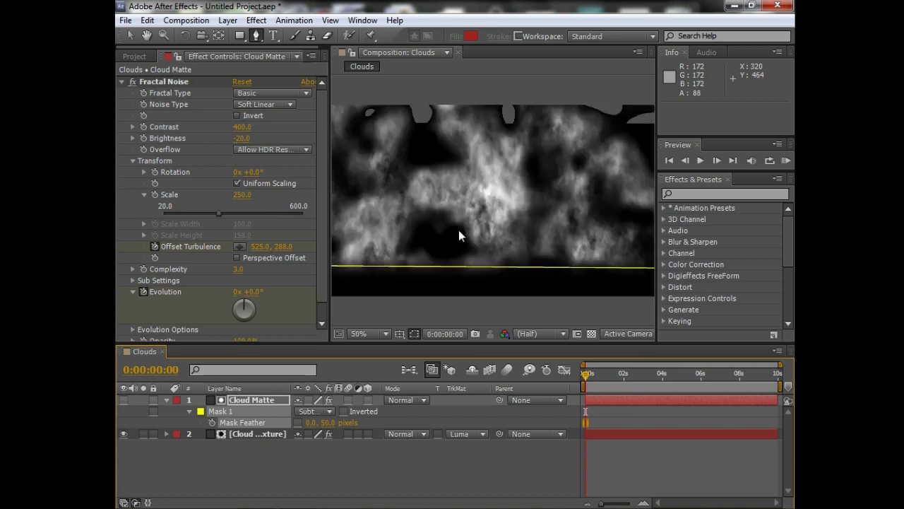
{"action": "left_click", "coordinate": [385, 334]}
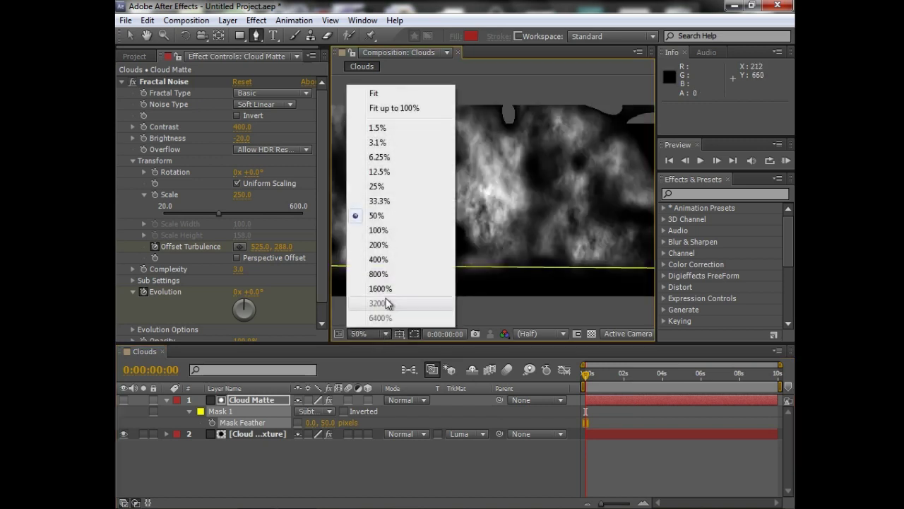
{"action": "left_click", "coordinate": [395, 106]}
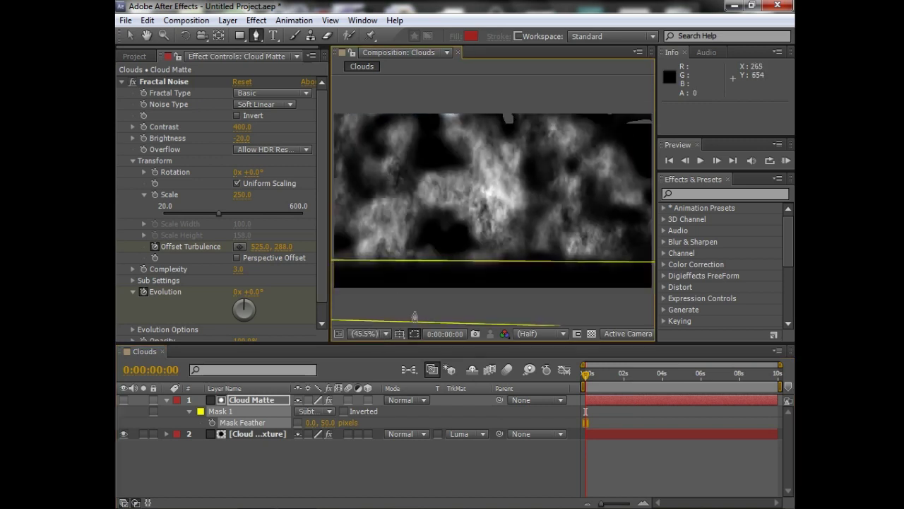
Step: Create an empty 1050×576, 25 fps composition named 'Clouds 3D' and show the Project panel
{"action": "left_click", "coordinate": [185, 20]}
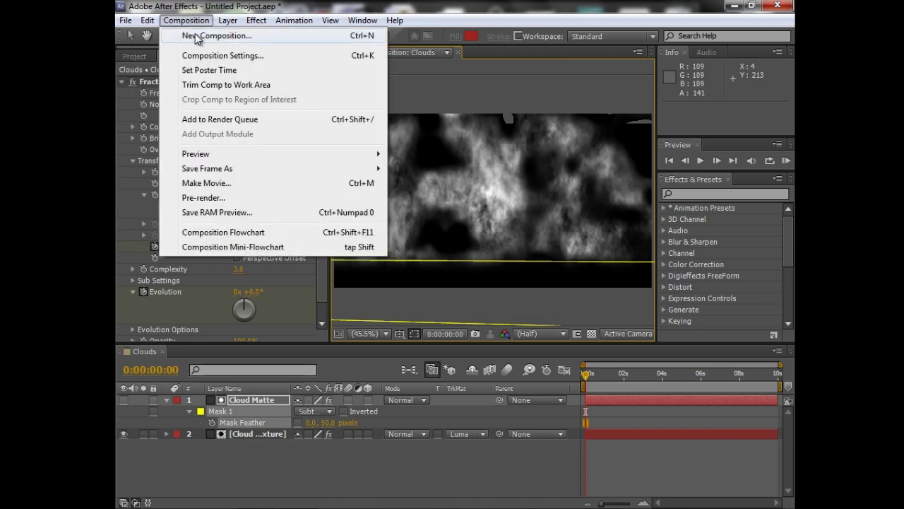
{"action": "left_click", "coordinate": [195, 34]}
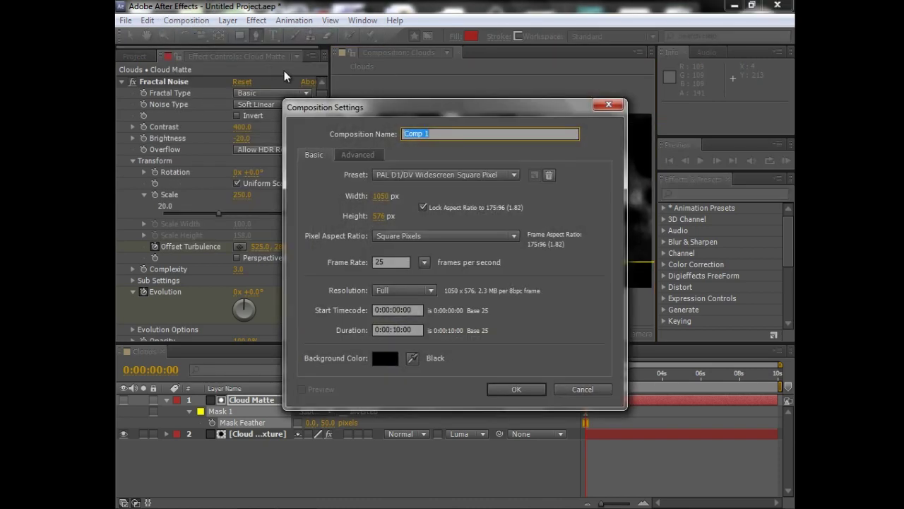
{"action": "type", "text": "Clouds"}
{"action": "type", "text": " 3D"}
{"action": "left_click", "coordinate": [495, 389]}
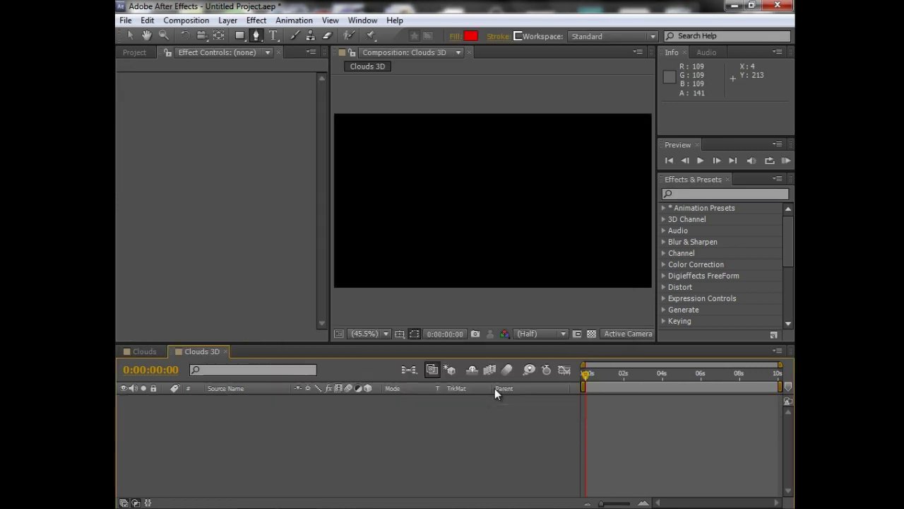
{"action": "left_click", "coordinate": [135, 53]}
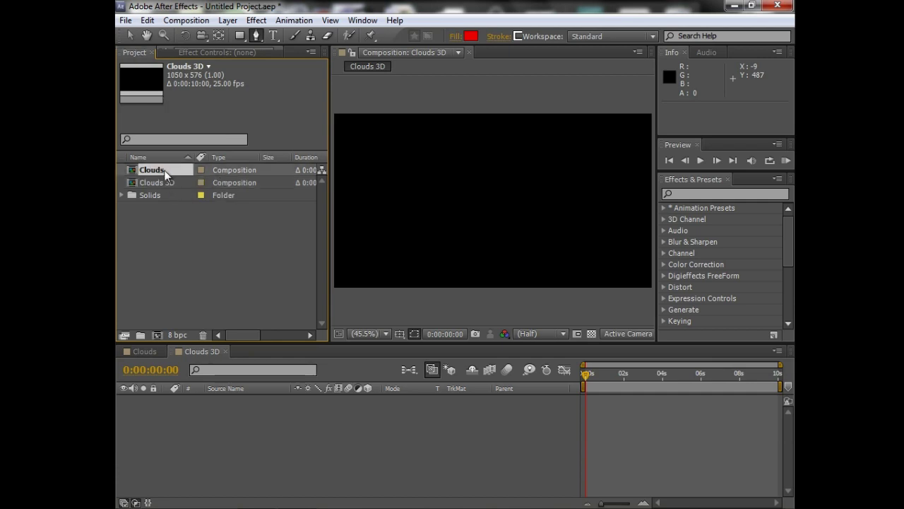
Step: Add the Clouds comp to Clouds 3D as a 3D layer with X Rotation 90°
{"action": "left_click_drag", "start_coordinate": [164, 169], "coordinate": [218, 415]}
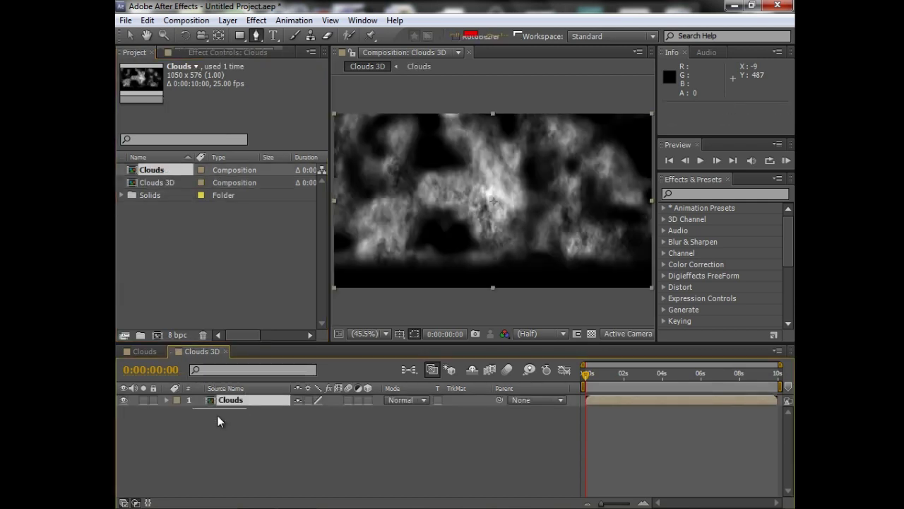
{"action": "left_click", "coordinate": [368, 400]}
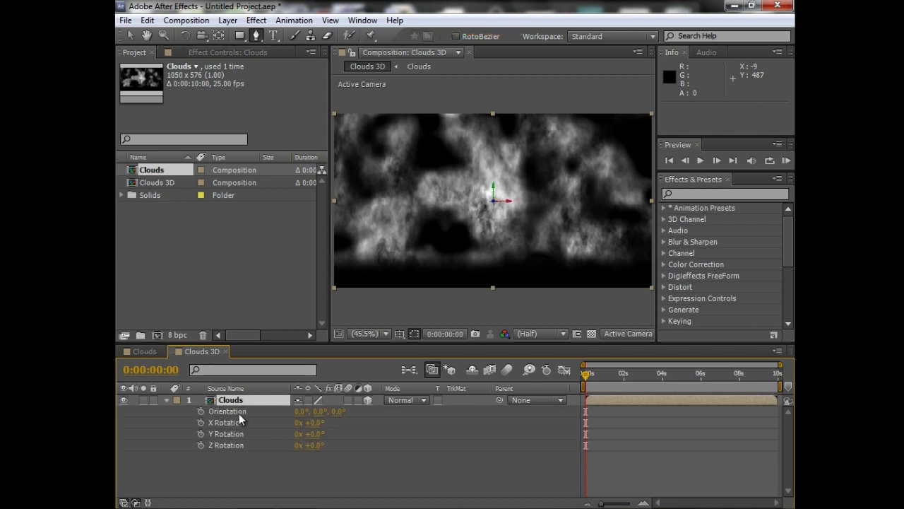
{"action": "left_click", "coordinate": [313, 422]}
{"action": "type", "text": "90"}
{"action": "key", "text": "Return"}
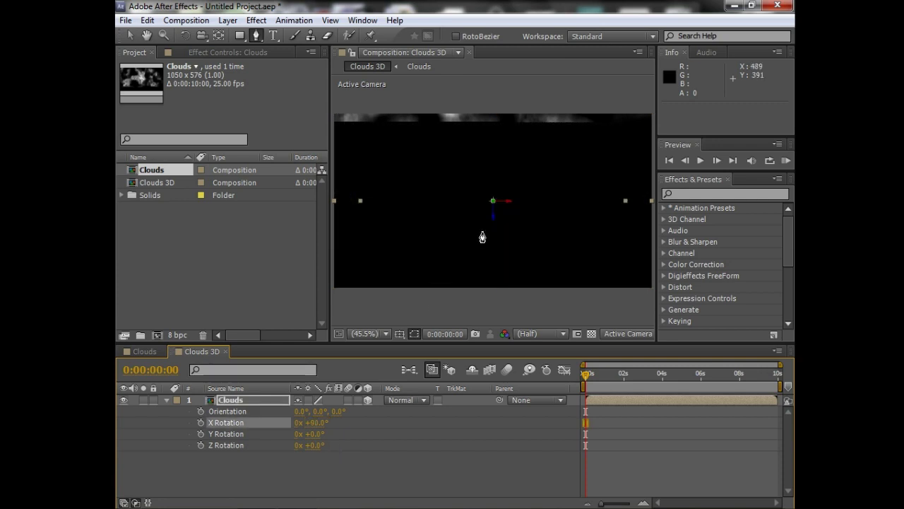
Step: Raise the Clouds layer toward the top of frame, to position 525, 55.2, 0
{"action": "key", "text": "v"}
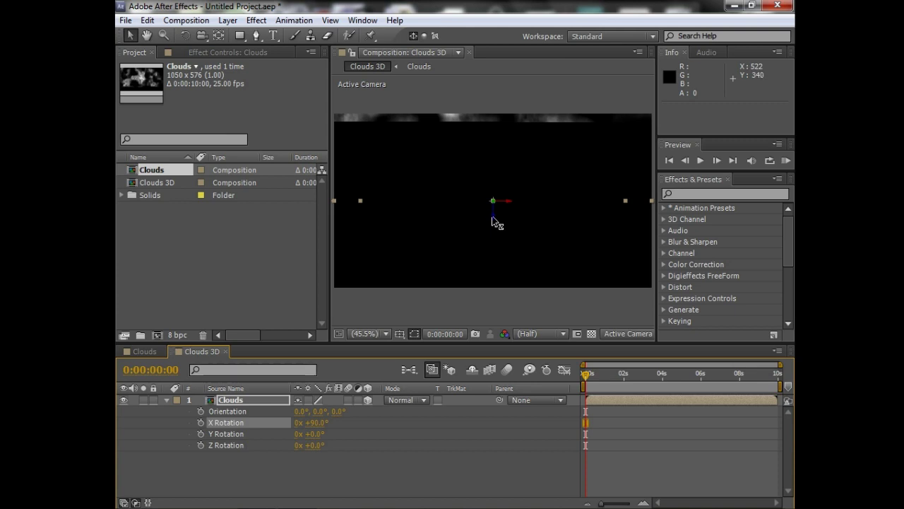
{"action": "left_click_drag", "start_coordinate": [493, 215], "coordinate": [492, 144]}
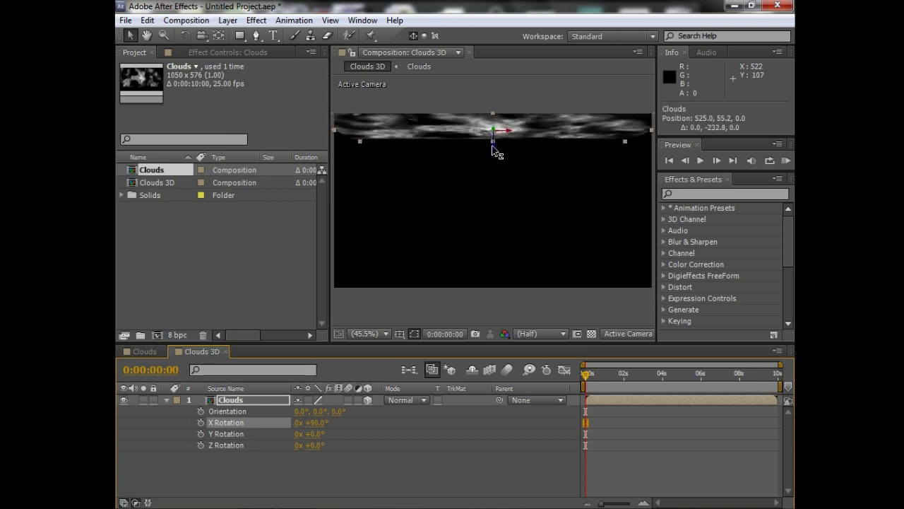
{"action": "left_click", "coordinate": [492, 147]}
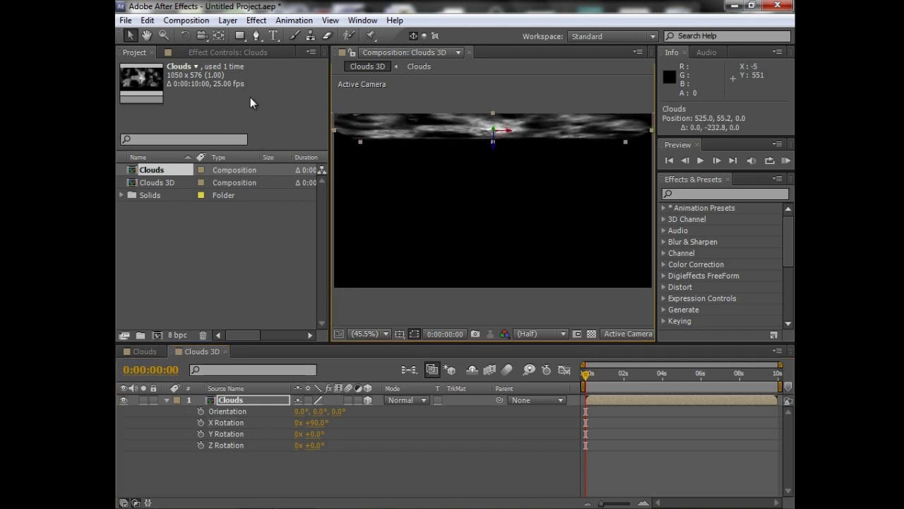
Step: Add a new camera layer, Camera 1, using the 28mm lens preset
{"action": "left_click", "coordinate": [227, 20]}
{"action": "mouse_move", "coordinate": [245, 36]}
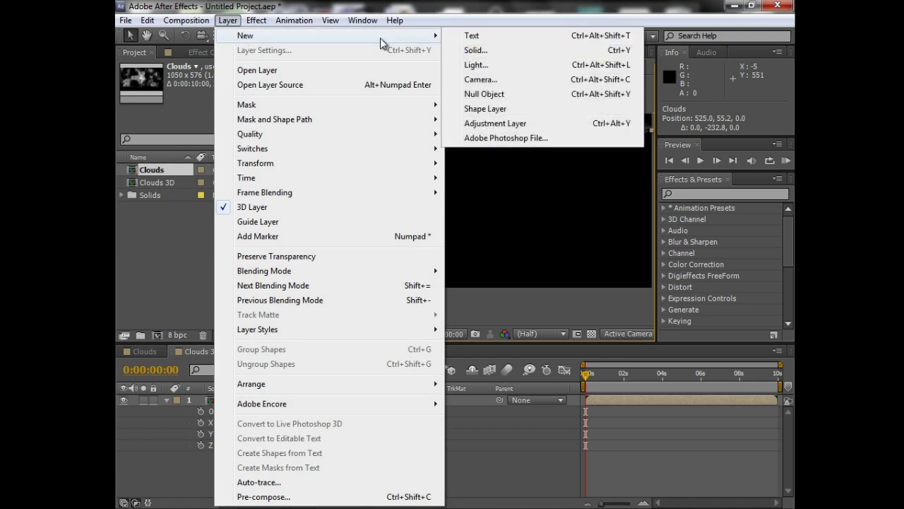
{"action": "left_click", "coordinate": [470, 86]}
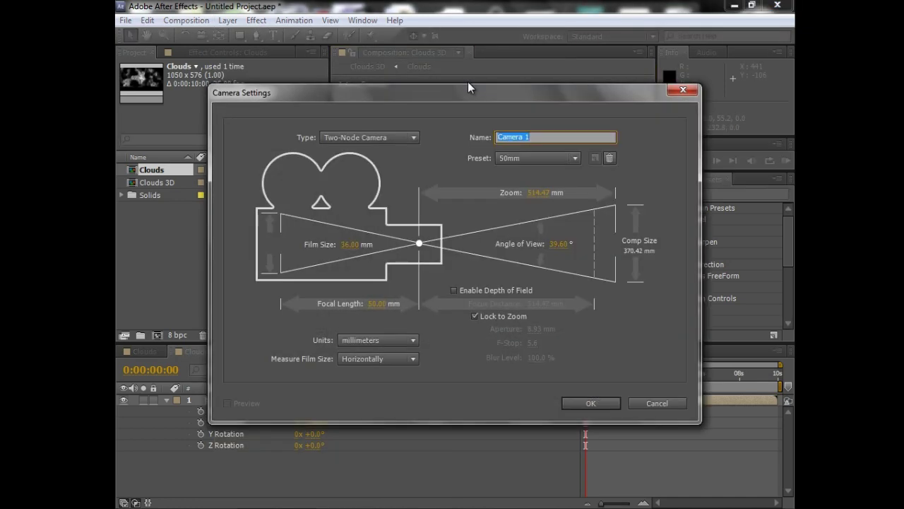
{"action": "left_click", "coordinate": [537, 158]}
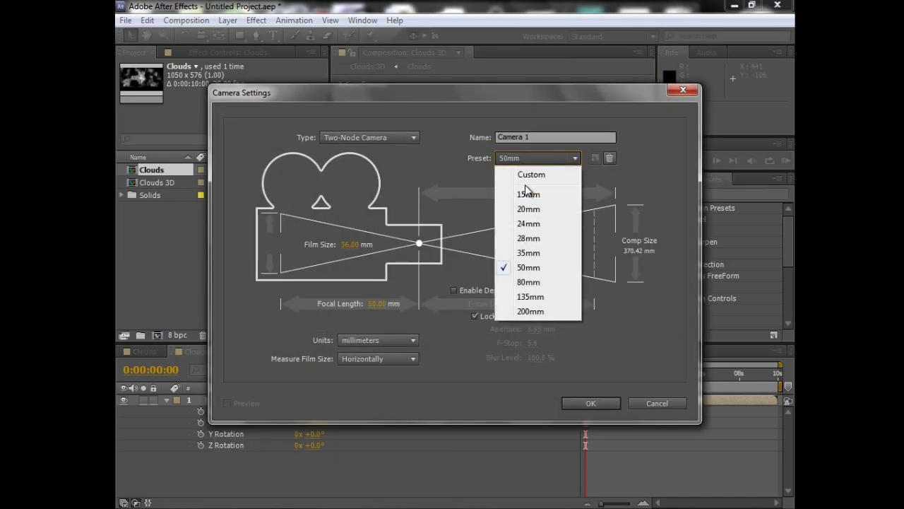
{"action": "left_click", "coordinate": [537, 239]}
{"action": "left_click", "coordinate": [566, 403]}
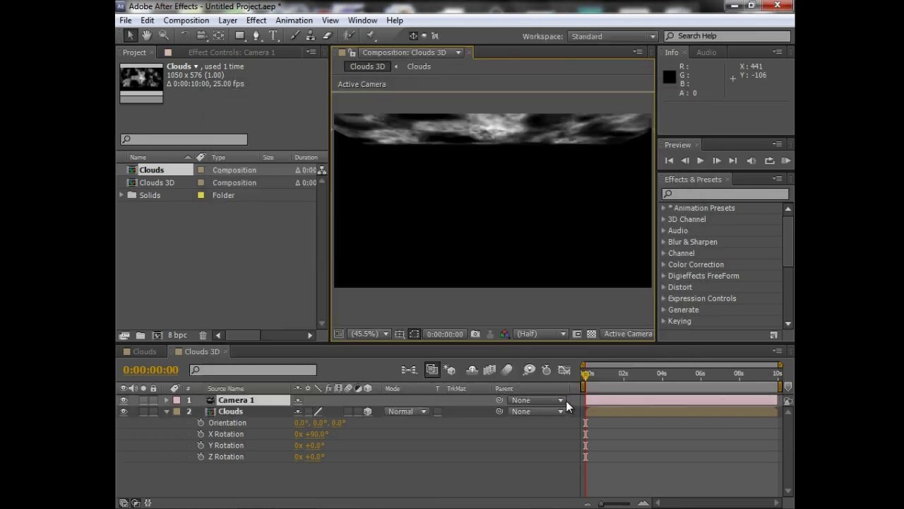
Step: Orbit the camera so it looks up at the cloud layer
{"action": "left_click", "coordinate": [201, 36]}
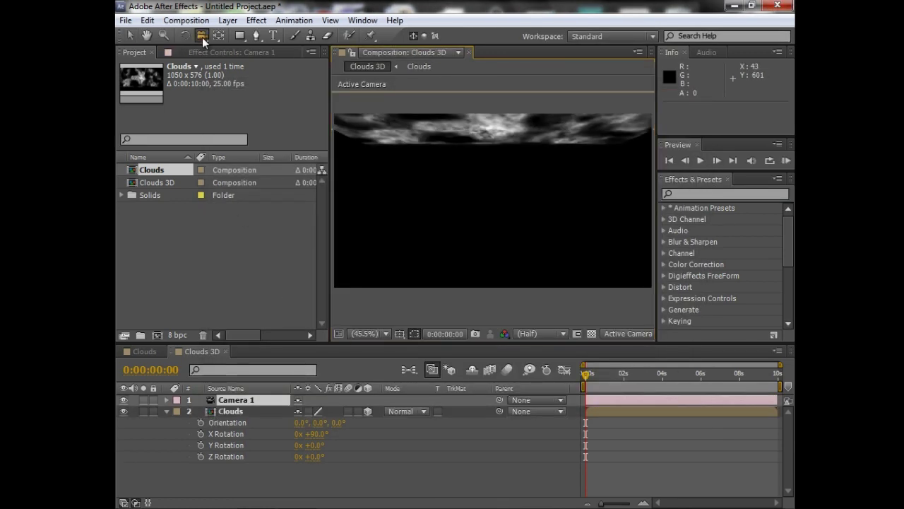
{"action": "left_click", "coordinate": [202, 38]}
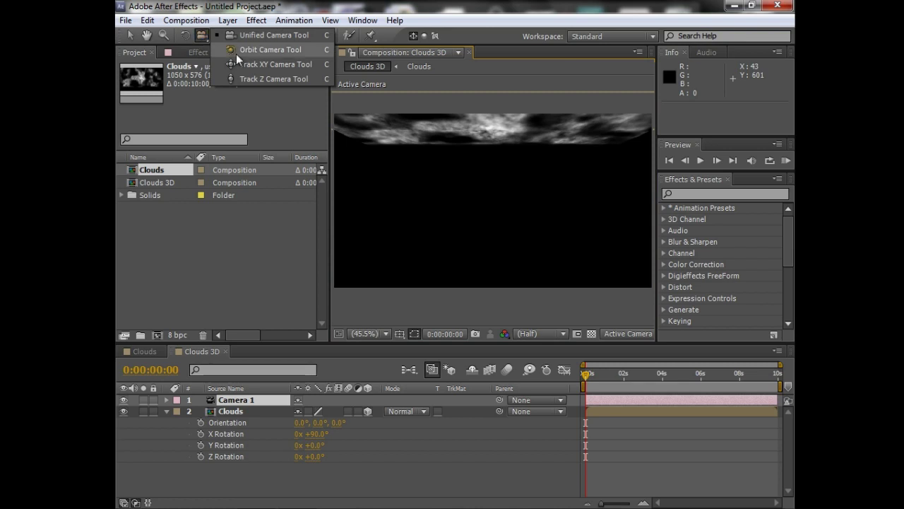
{"action": "left_click", "coordinate": [240, 56]}
{"action": "left_click_drag", "start_coordinate": [446, 238], "coordinate": [470, 232]}
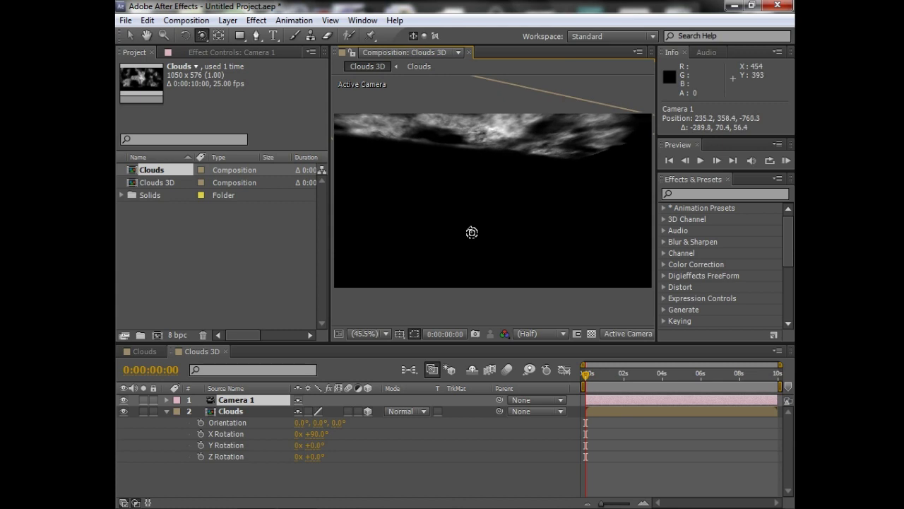
Step: Scale the Clouds layer up and push it back to position 525, 55.2, 818.6
{"action": "left_click", "coordinate": [248, 412]}
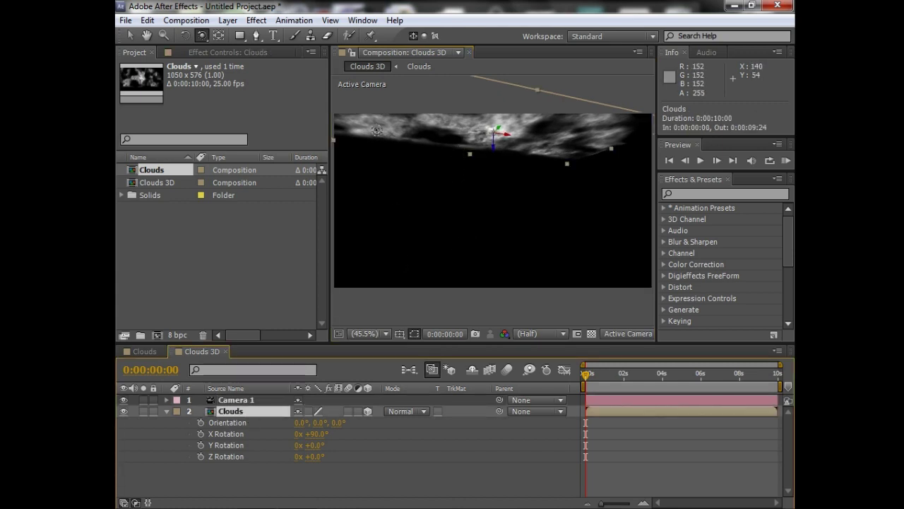
{"action": "key", "text": "v"}
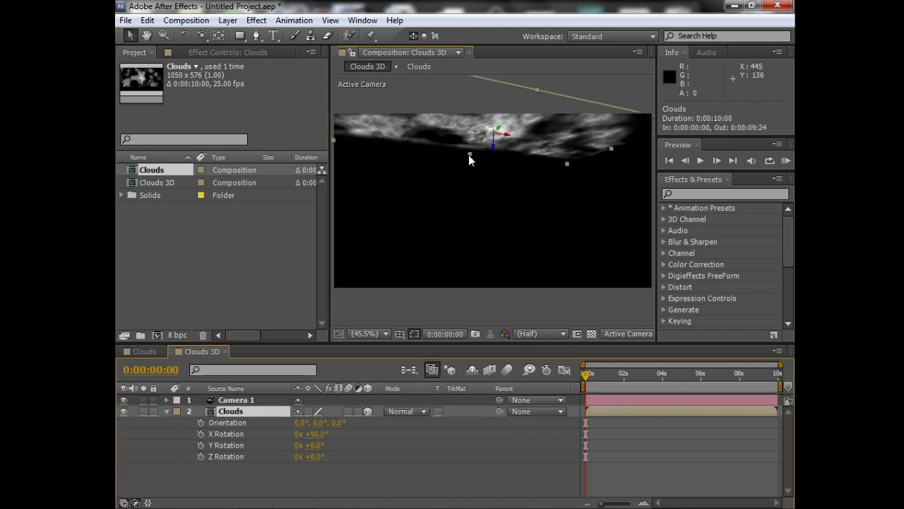
{"action": "mouse_move", "coordinate": [469, 155]}
{"action": "left_mouse_down"}
{"action": "mouse_move", "coordinate": [368, 181]}
{"action": "mouse_move", "coordinate": [252, 176]}
{"action": "left_mouse_up"}
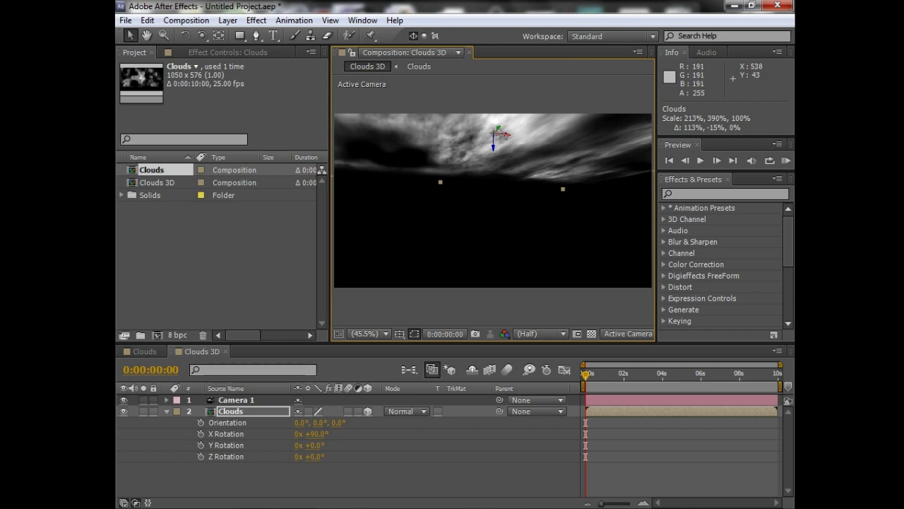
{"action": "mouse_move", "coordinate": [496, 131]}
{"action": "left_mouse_down"}
{"action": "mouse_move", "coordinate": [420, 247]}
{"action": "mouse_move", "coordinate": [369, 349]}
{"action": "left_mouse_up"}
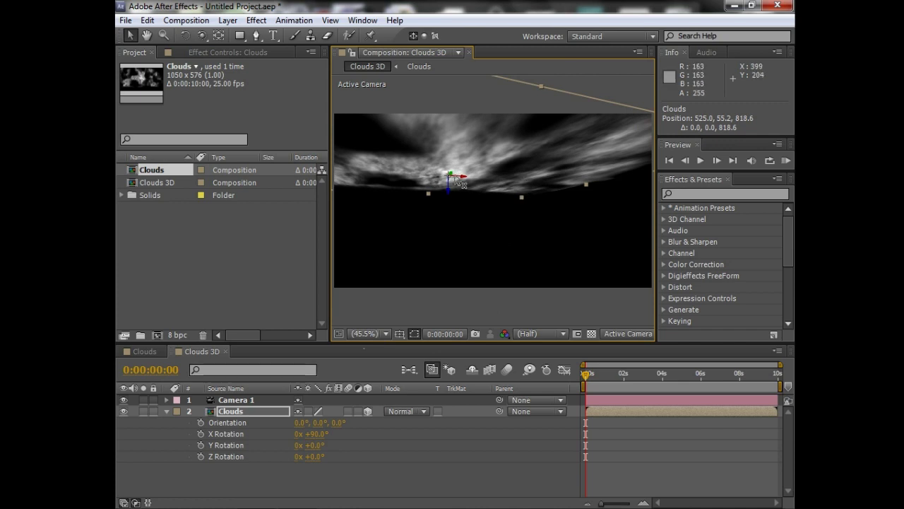
Step: Apply Displacement Map to Clouds, using Luminance for both horizontal and vertical displacement
{"action": "left_click", "coordinate": [260, 21]}
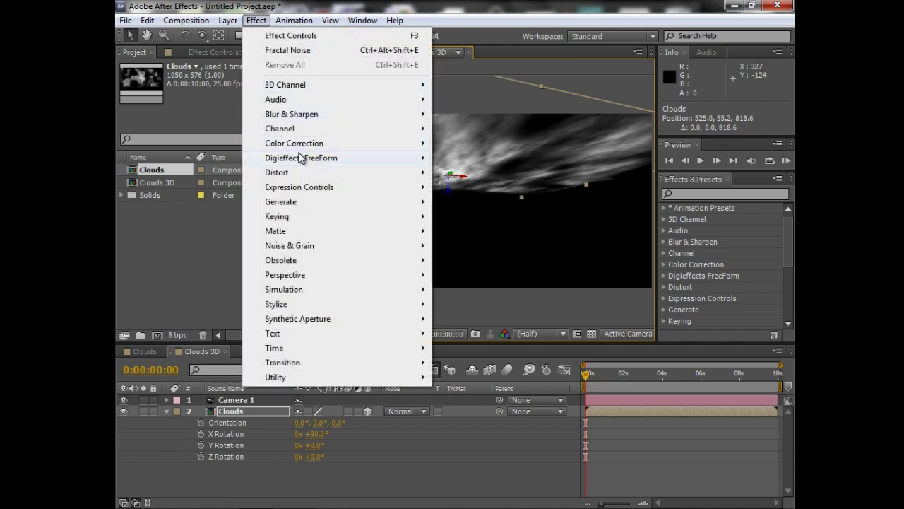
{"action": "mouse_move", "coordinate": [301, 173]}
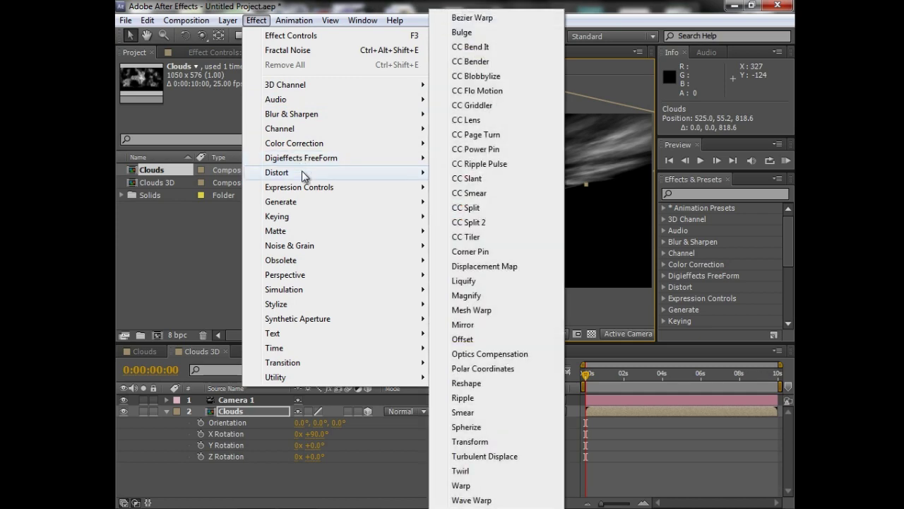
{"action": "left_click", "coordinate": [484, 265]}
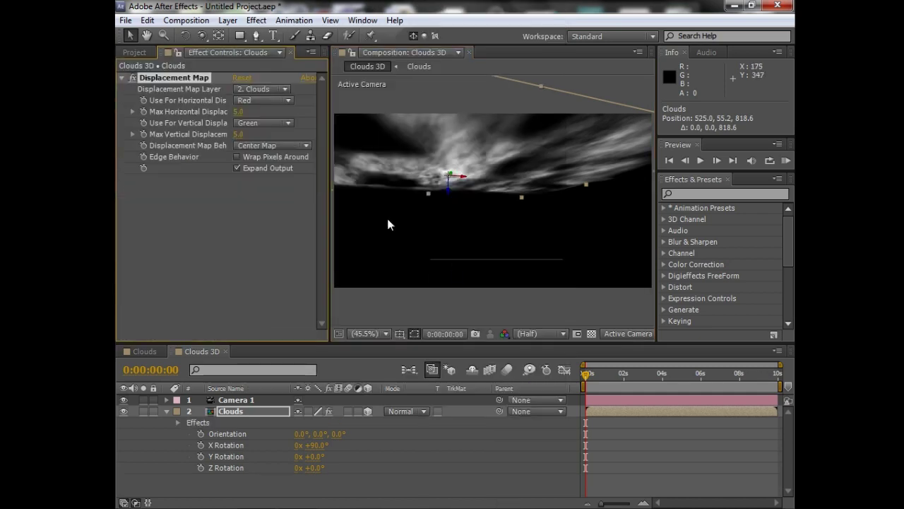
{"action": "left_click", "coordinate": [261, 100]}
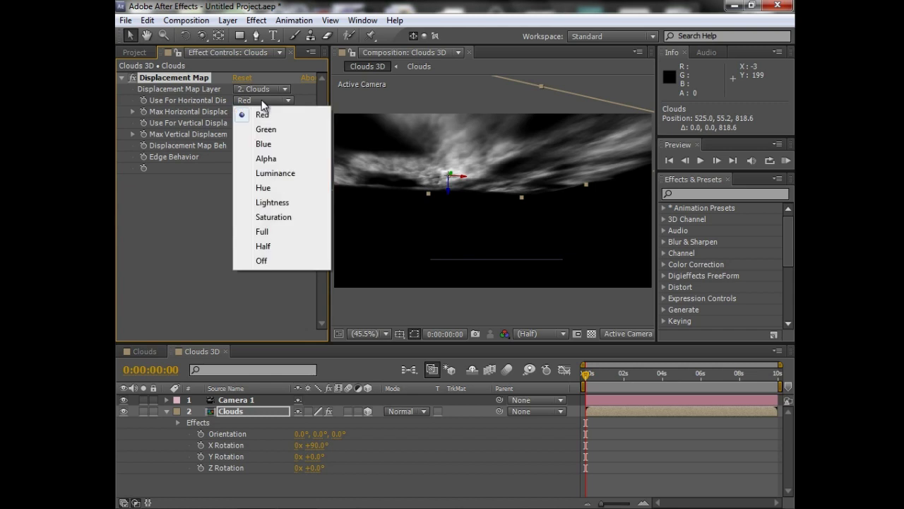
{"action": "left_click", "coordinate": [269, 176]}
{"action": "left_click", "coordinate": [263, 122]}
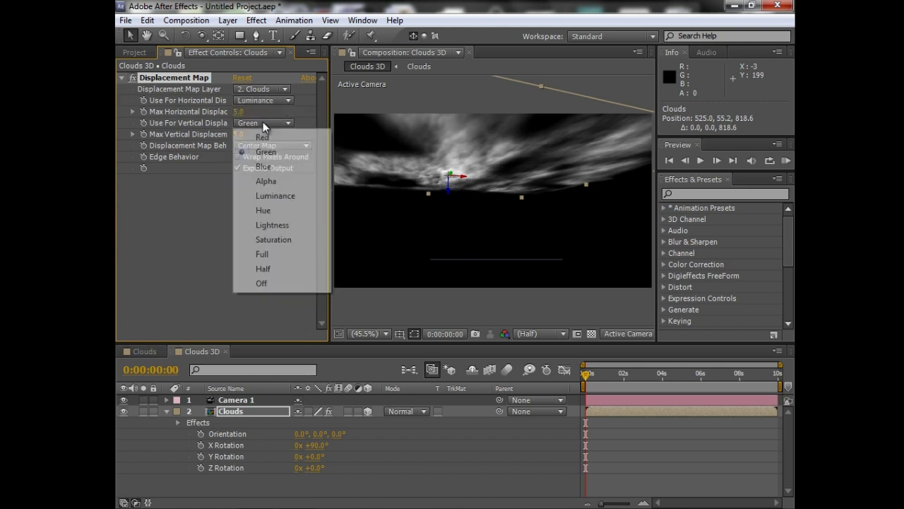
{"action": "left_click", "coordinate": [275, 196]}
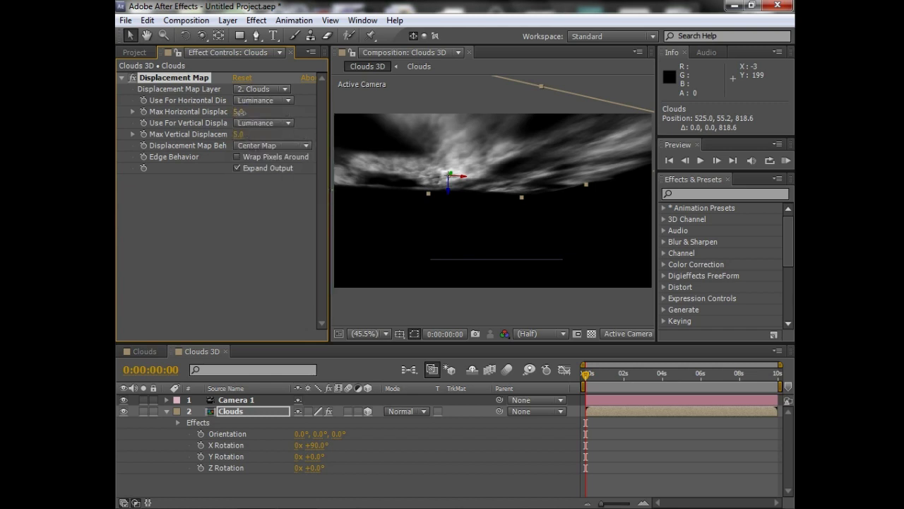
Step: Set both maximum horizontal and vertical displacement to -20
{"action": "left_click", "coordinate": [238, 112]}
{"action": "left_click", "coordinate": [239, 134]}
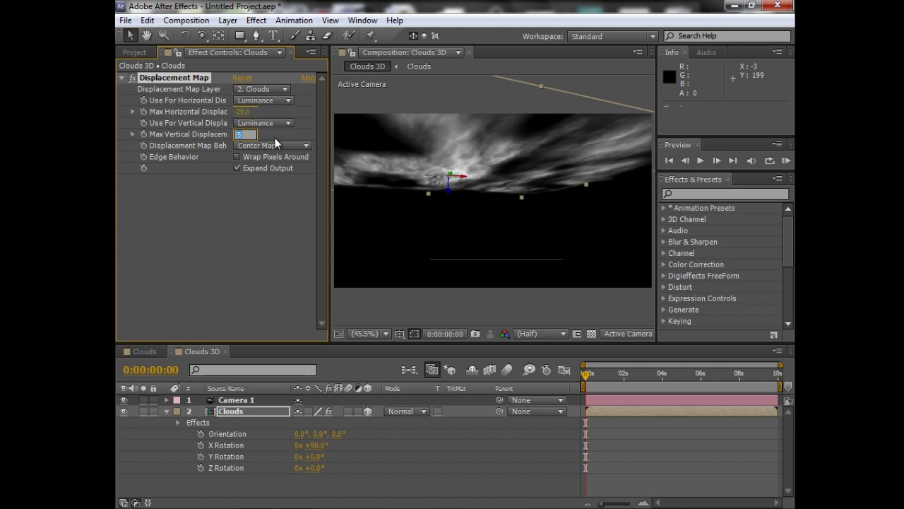
{"action": "type", "text": "-20"}
{"action": "key", "text": "Return"}
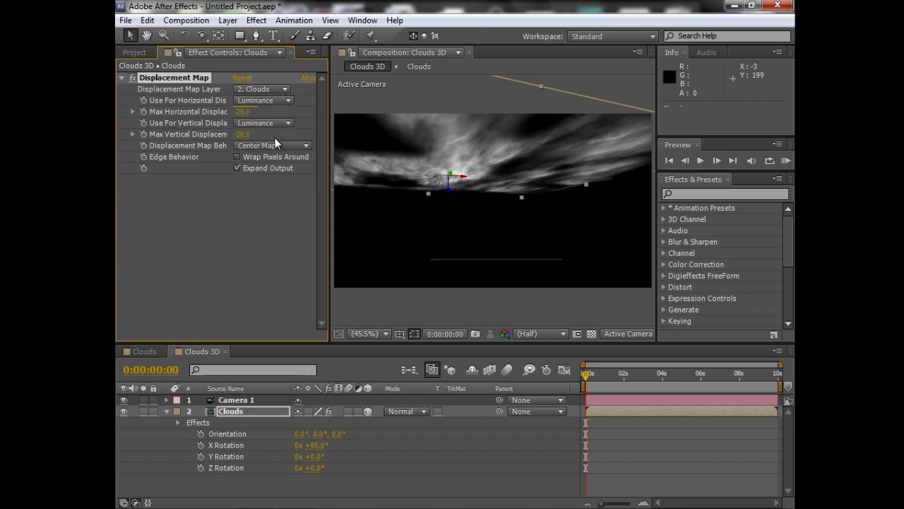
{"action": "left_click", "coordinate": [176, 20]}
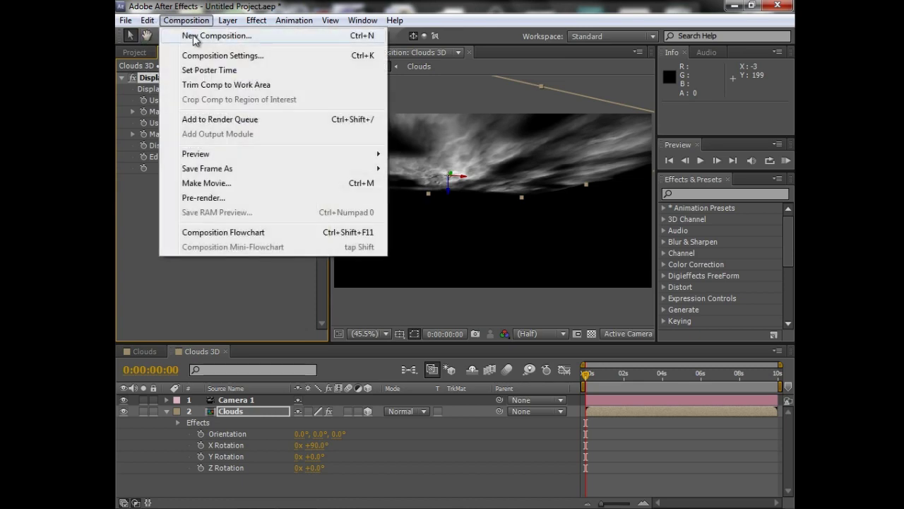
Step: Create a 1050×576, 25 fps, 10-second composition named Final
{"action": "left_click", "coordinate": [193, 35]}
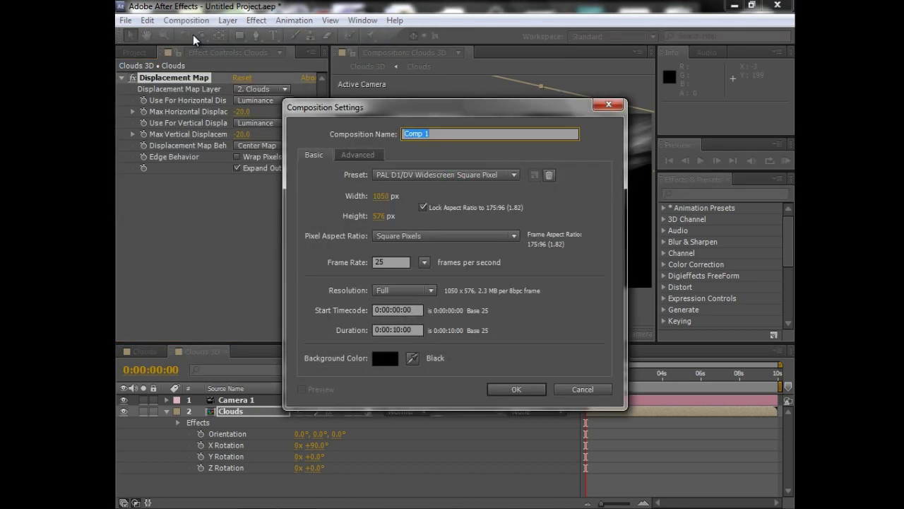
{"action": "type", "text": "Final"}
{"action": "left_click", "coordinate": [516, 389]}
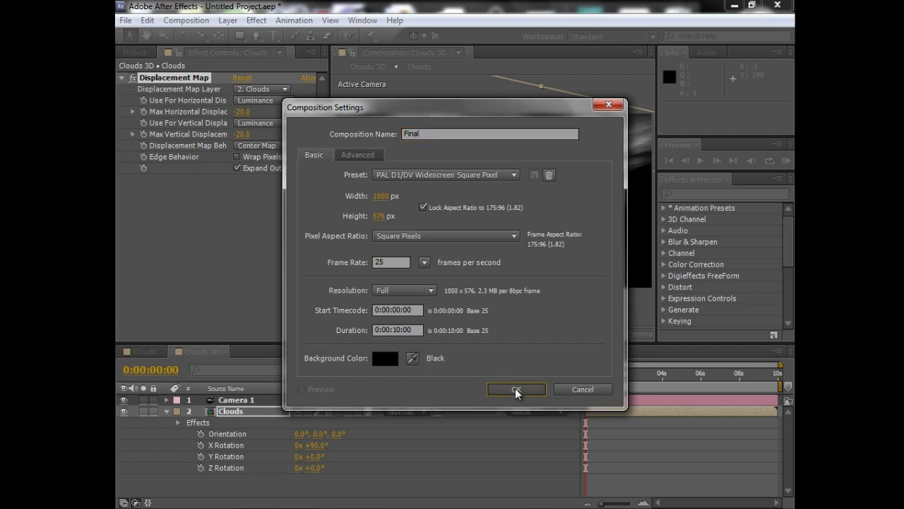
Step: Add Clouds 3D to Final and place a new comp-sized solid named Sky beneath it
{"action": "left_click", "coordinate": [135, 53]}
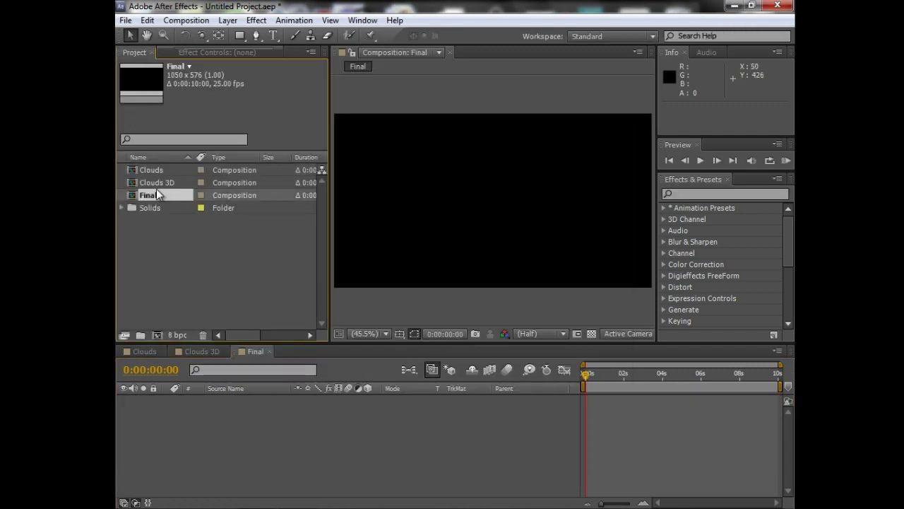
{"action": "left_click_drag", "start_coordinate": [158, 184], "coordinate": [190, 416]}
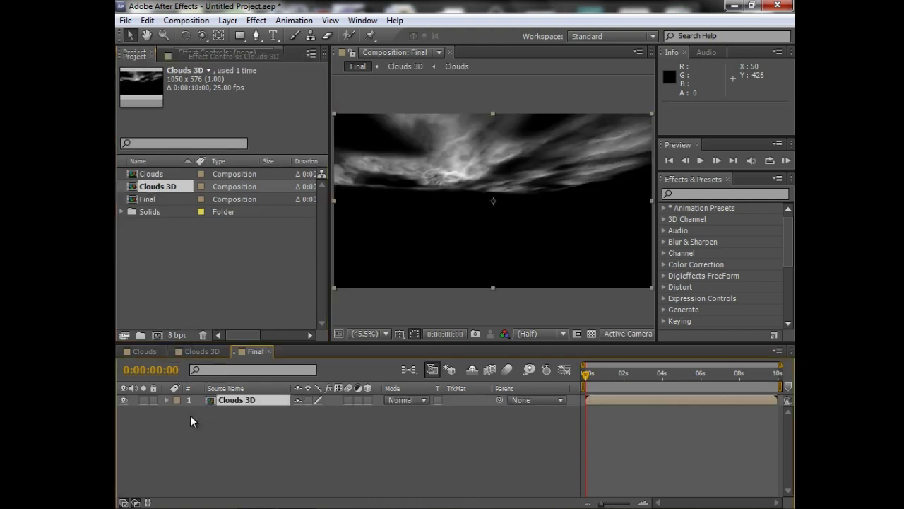
{"action": "left_click", "coordinate": [228, 19]}
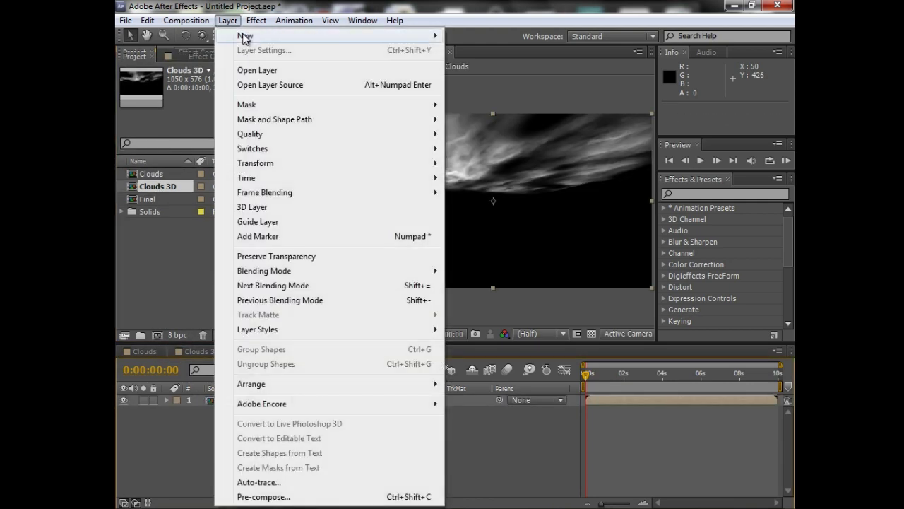
{"action": "mouse_move", "coordinate": [244, 38]}
{"action": "left_click", "coordinate": [476, 51]}
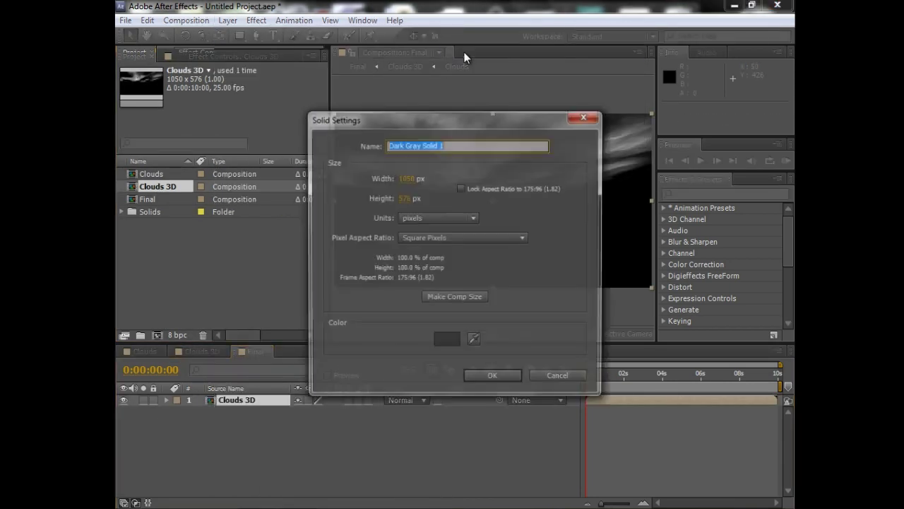
{"action": "type", "text": "Sk"}
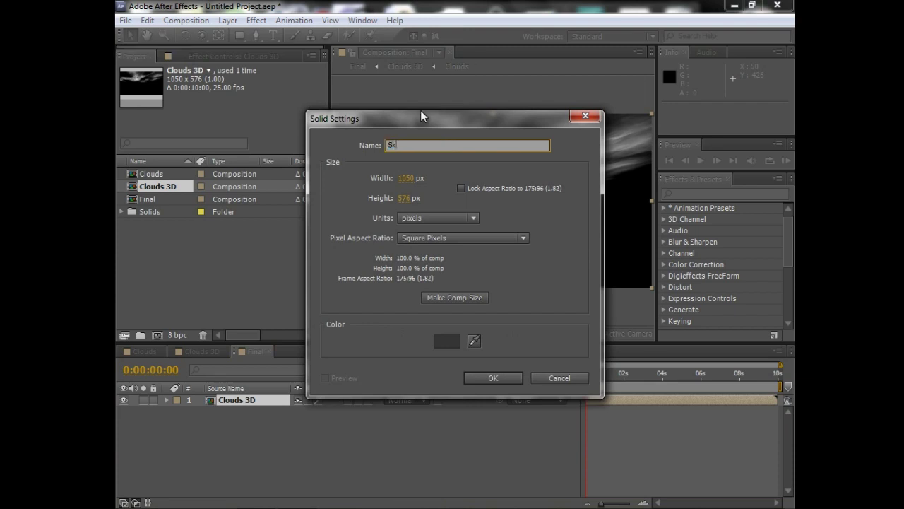
{"action": "type", "text": "y"}
{"action": "left_click", "coordinate": [504, 375]}
{"action": "left_click_drag", "start_coordinate": [237, 400], "coordinate": [231, 417]}
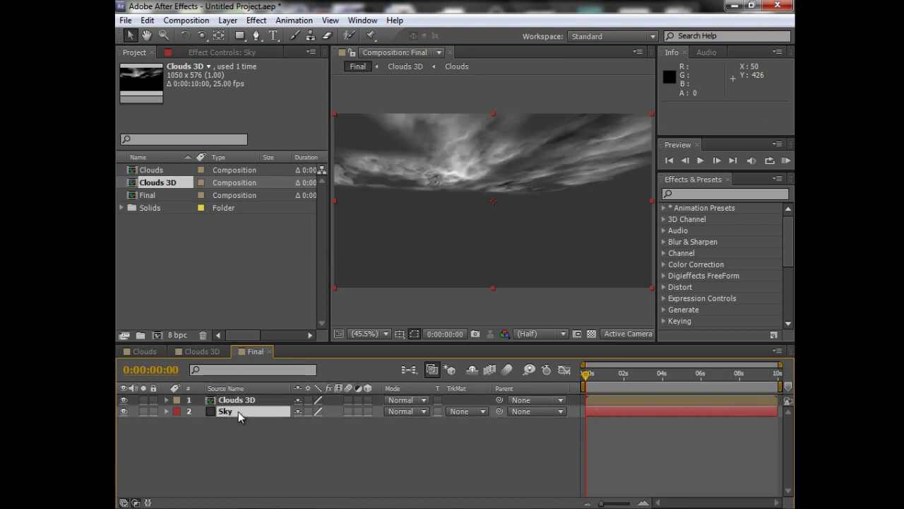
Step: Apply a Ramp to Sky with a blue-violet start colour, RGB 123, 120, 171
{"action": "left_click", "coordinate": [258, 21]}
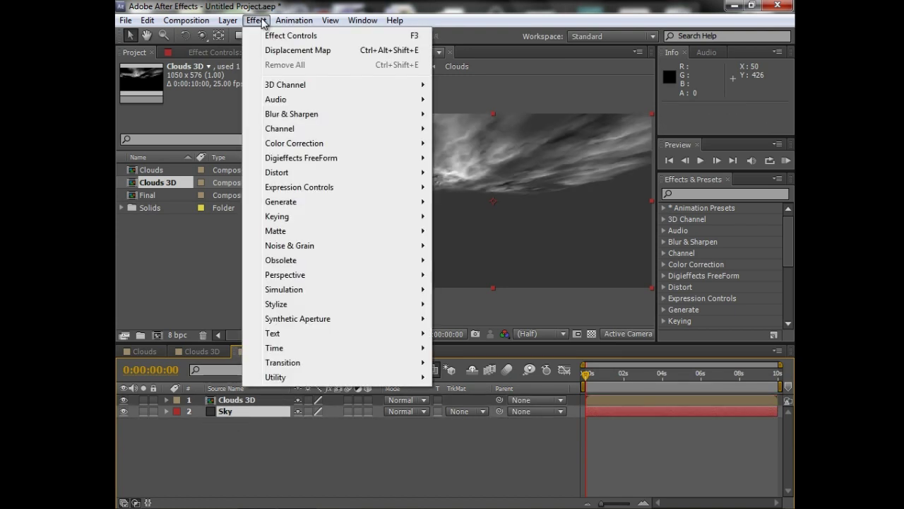
{"action": "mouse_move", "coordinate": [327, 200]}
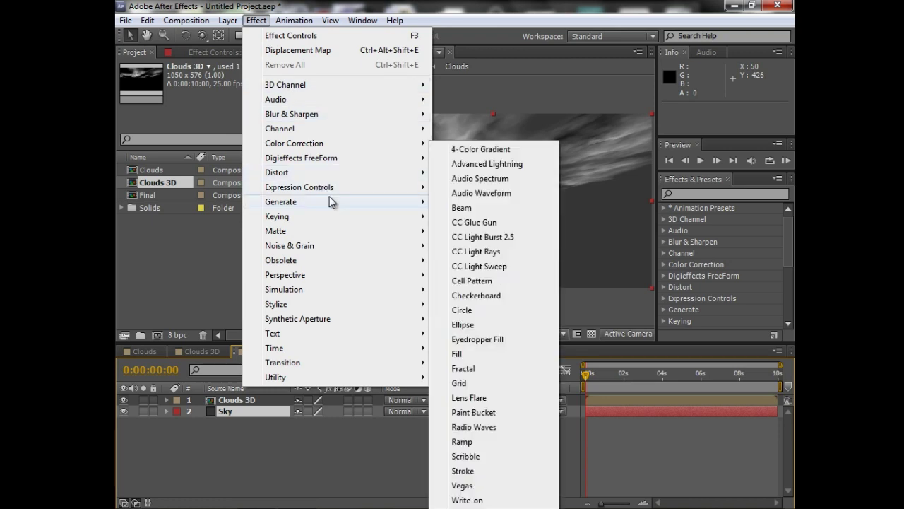
{"action": "left_click", "coordinate": [466, 441]}
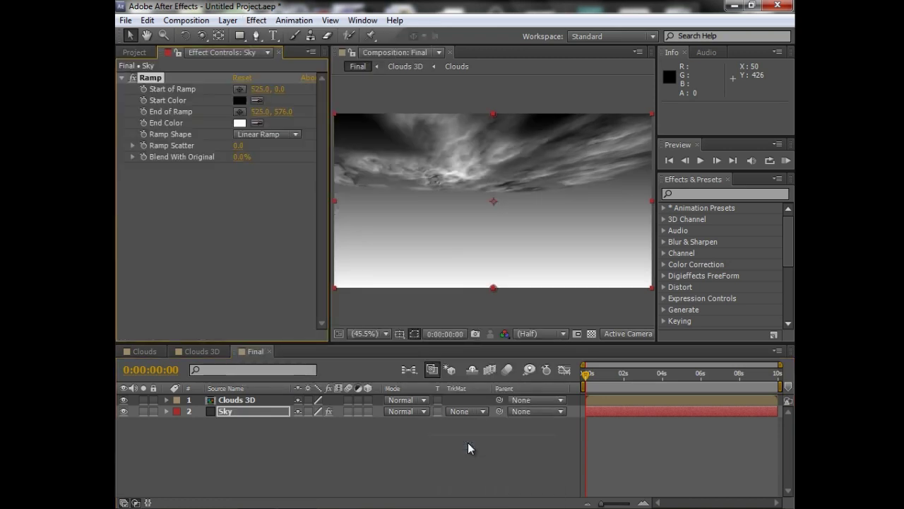
{"action": "left_click", "coordinate": [241, 101]}
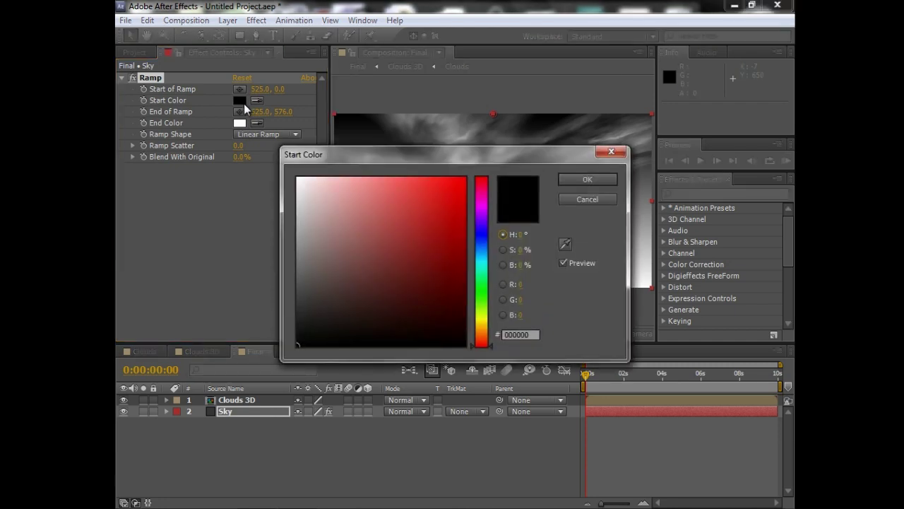
{"action": "left_click", "coordinate": [520, 284]}
{"action": "type", "text": "123"}
{"action": "left_click", "coordinate": [521, 300]}
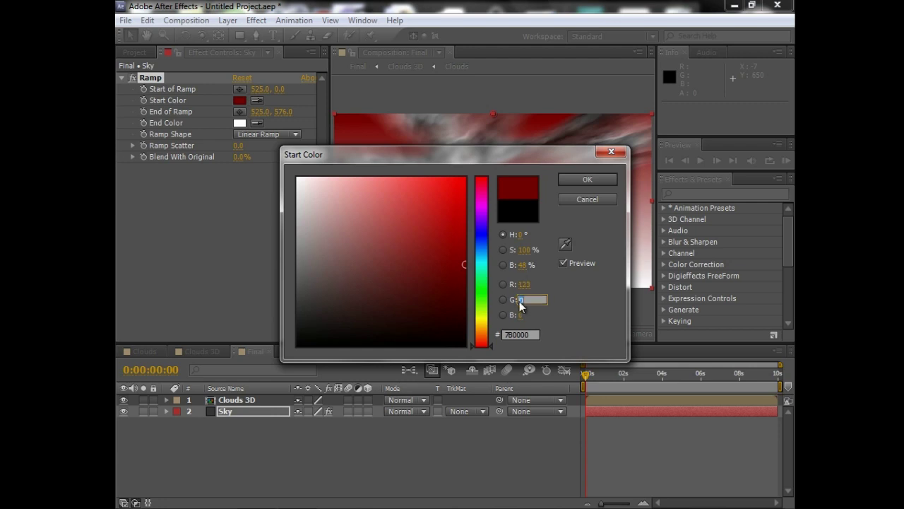
{"action": "type", "text": "120"}
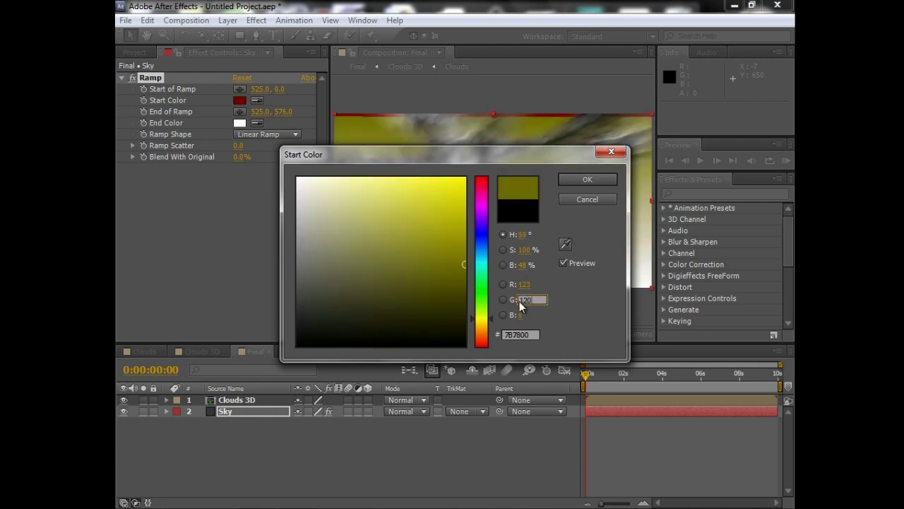
{"action": "left_click", "coordinate": [523, 315]}
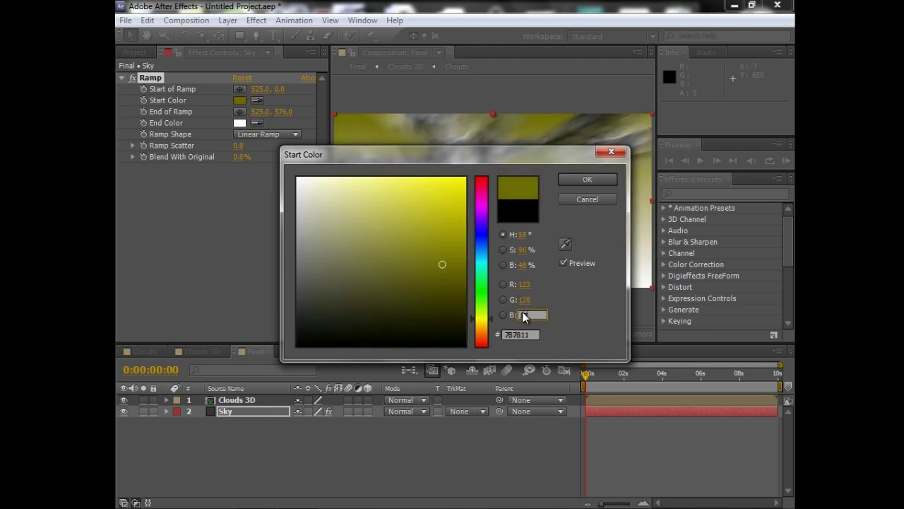
{"action": "type", "text": "171"}
{"action": "left_click", "coordinate": [587, 180]}
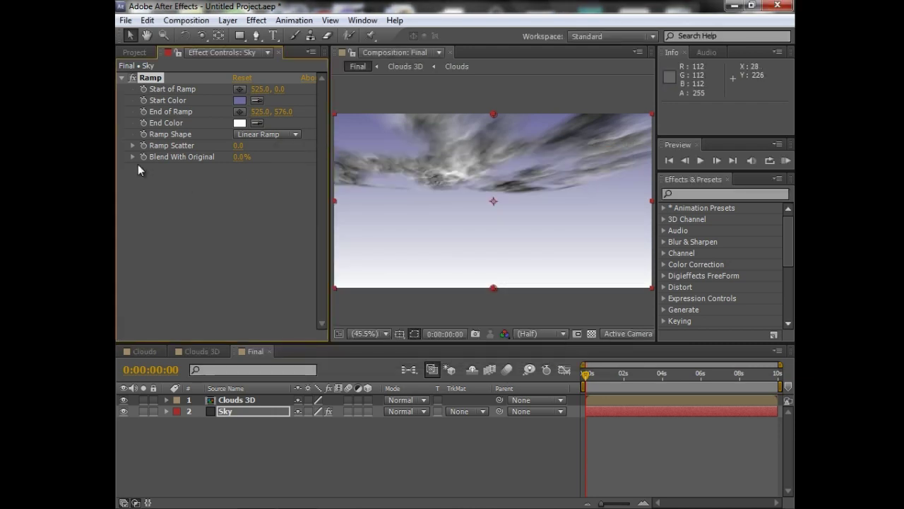
Step: Set the Ramp end colour to salmon, RGB 224, 138, 124
{"action": "left_click", "coordinate": [241, 124]}
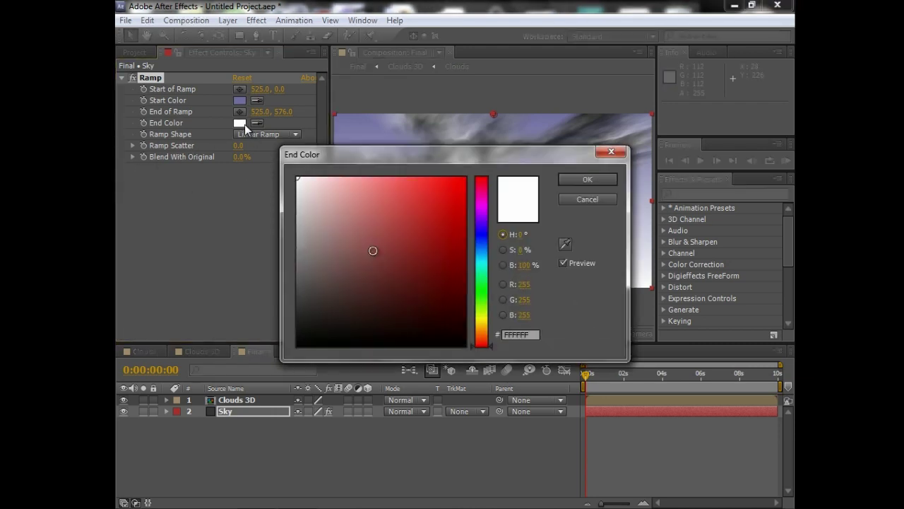
{"action": "left_click", "coordinate": [525, 284]}
{"action": "type", "text": "224"}
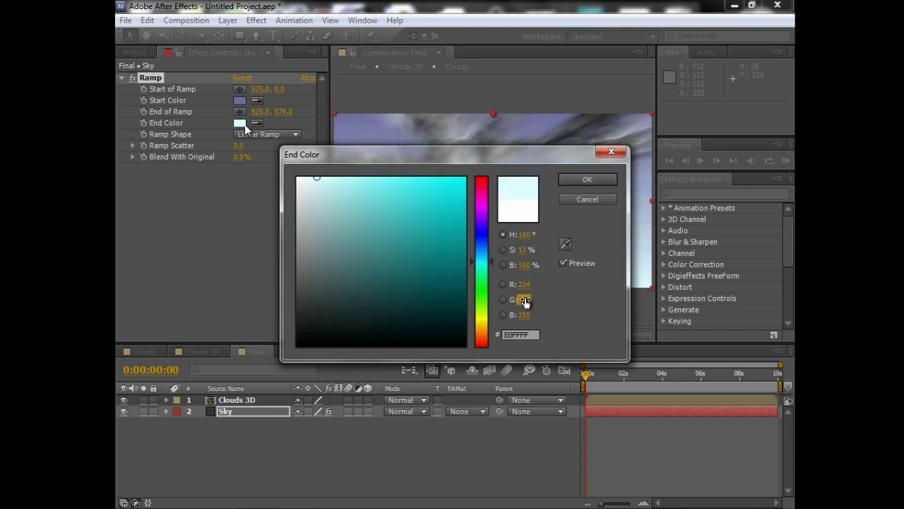
{"action": "type", "text": "138"}
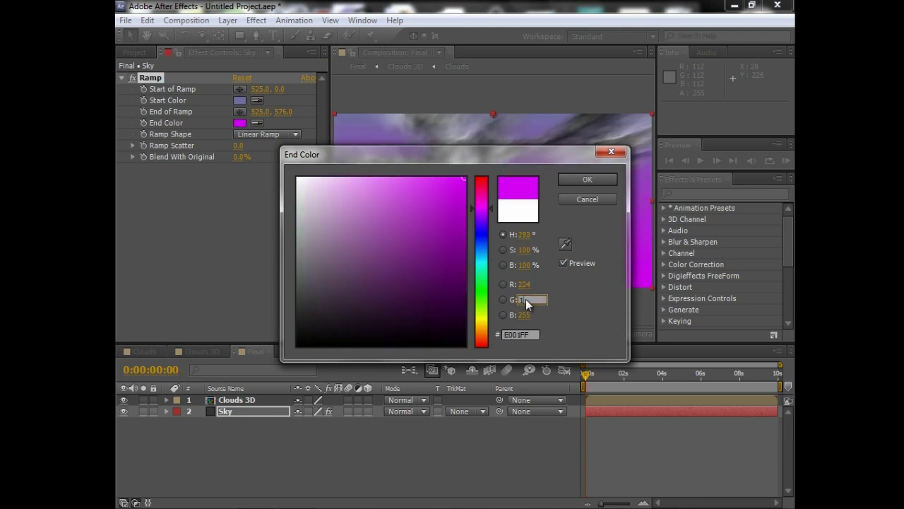
{"action": "left_click", "coordinate": [526, 315]}
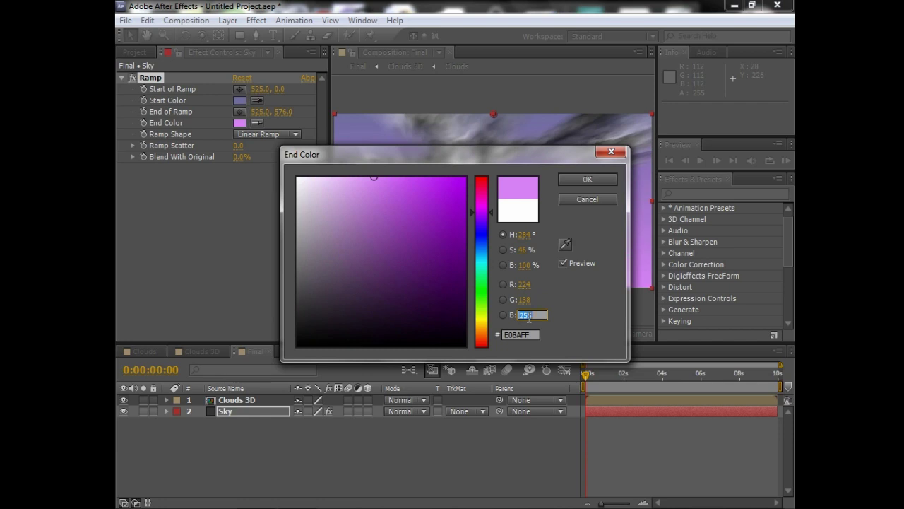
{"action": "type", "text": "12"}
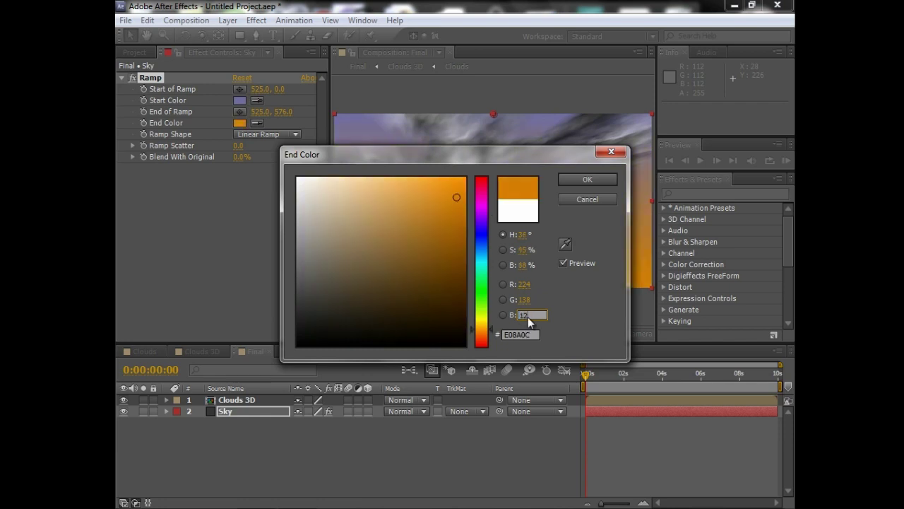
{"action": "type", "text": "4"}
{"action": "left_click", "coordinate": [579, 182]}
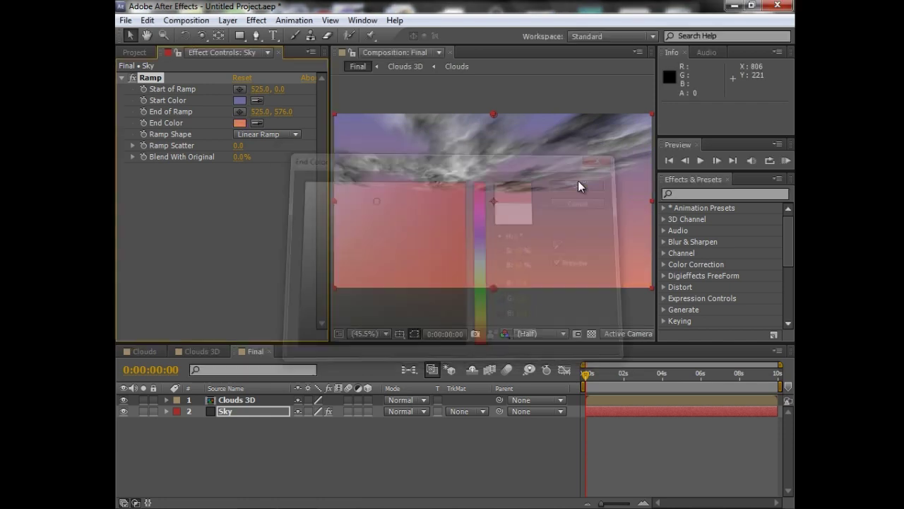
Step: Move the Ramp's start point to y 302
{"action": "left_click", "coordinate": [280, 89]}
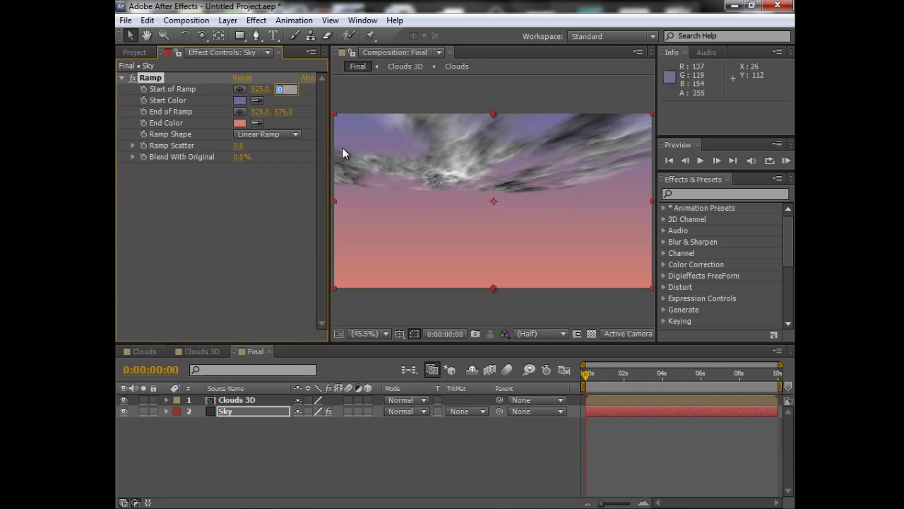
{"action": "type", "text": "302"}
{"action": "key", "text": "Return"}
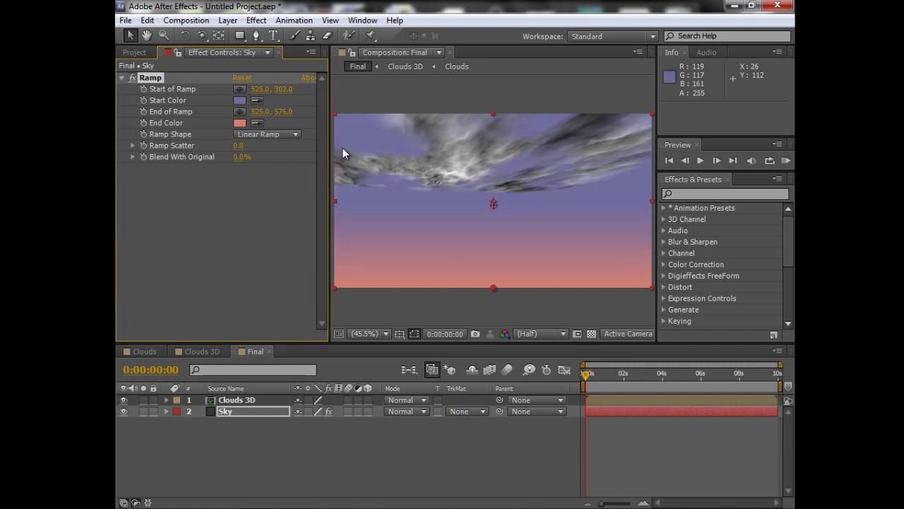
{"action": "left_click", "coordinate": [237, 400]}
Step: Set Clouds 3D to Screen blend mode and add a Lens Flare to Sky
{"action": "left_click", "coordinate": [401, 400]}
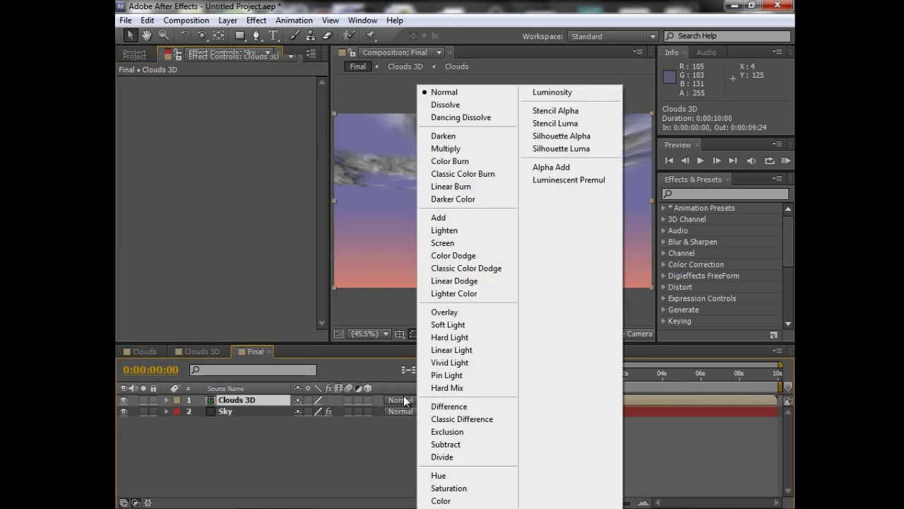
{"action": "left_click", "coordinate": [478, 242]}
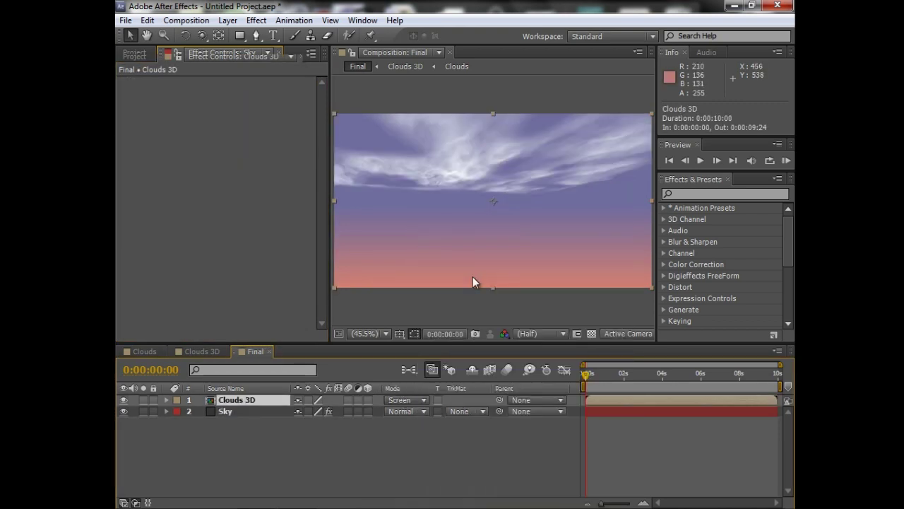
{"action": "left_click", "coordinate": [252, 412]}
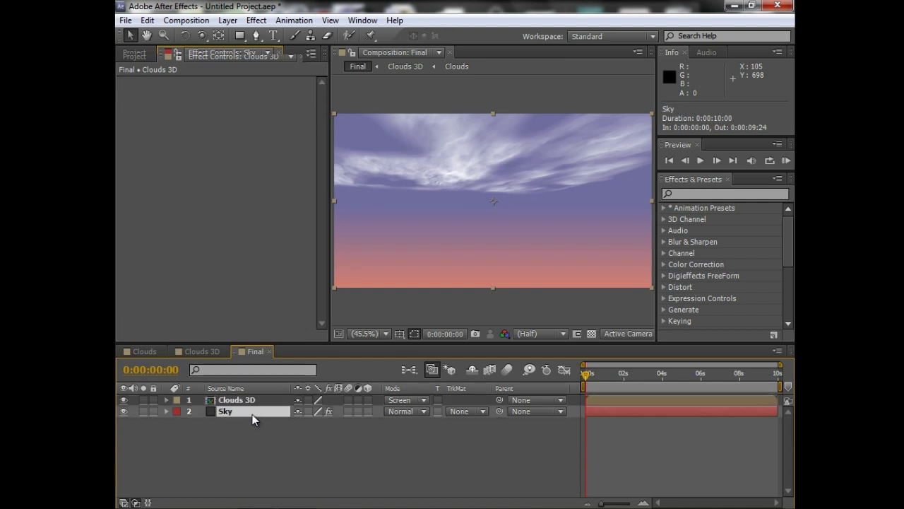
{"action": "left_click", "coordinate": [256, 20]}
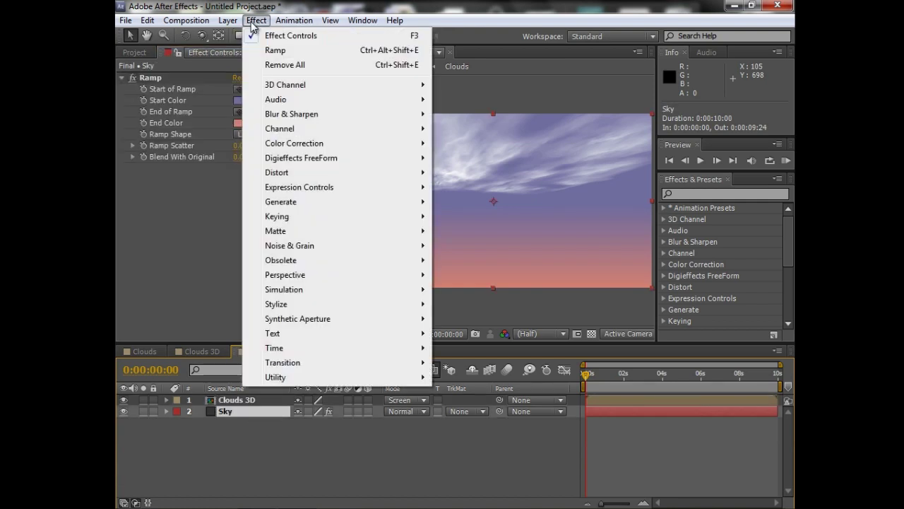
{"action": "mouse_move", "coordinate": [323, 205]}
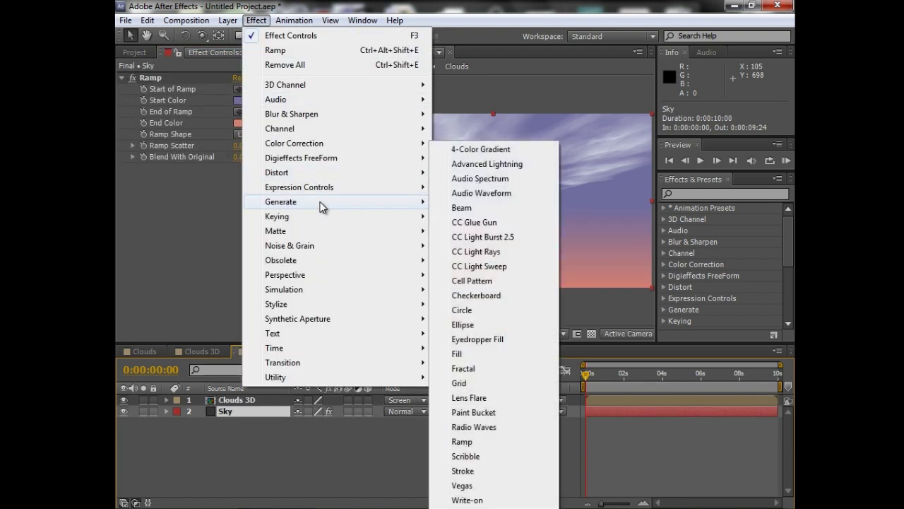
{"action": "left_click", "coordinate": [464, 399]}
Step: Set the flare to 105mm Prime with its centre at 930, 184.4
{"action": "left_click", "coordinate": [260, 203]}
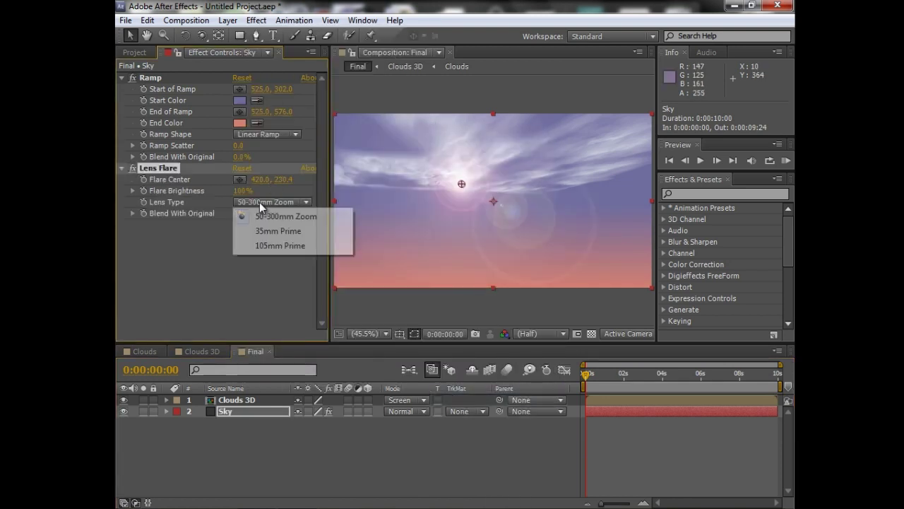
{"action": "left_click", "coordinate": [273, 242]}
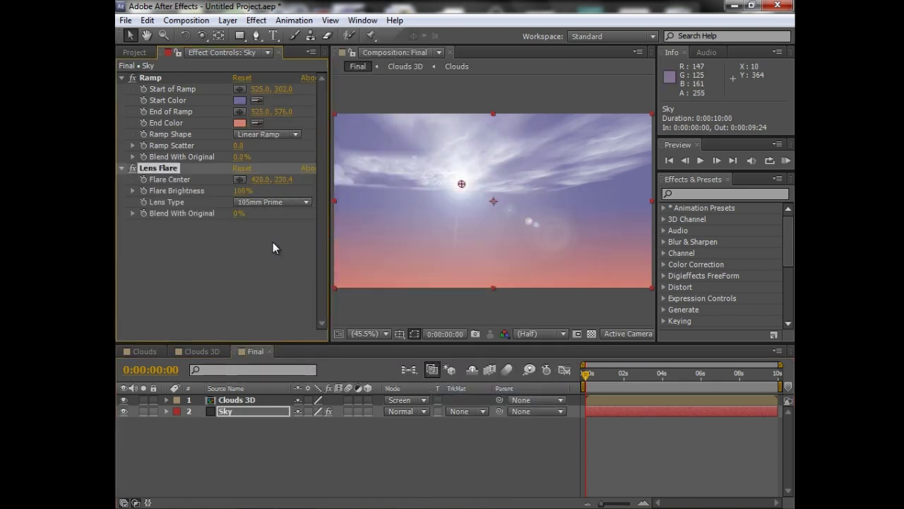
{"action": "left_click", "coordinate": [261, 179]}
{"action": "type", "text": "930"}
{"action": "key", "text": "Tab"}
{"action": "type", "text": "18"}
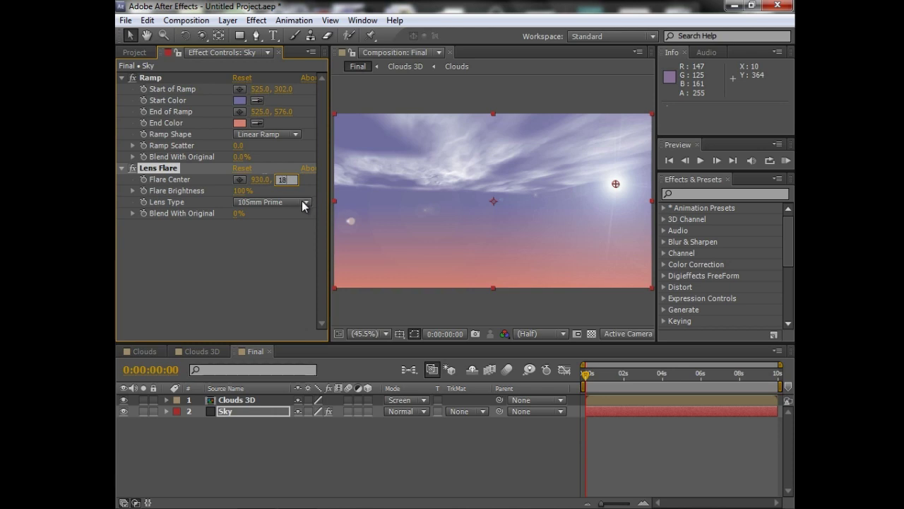
{"action": "type", "text": "4."}
{"action": "key", "text": "Return"}
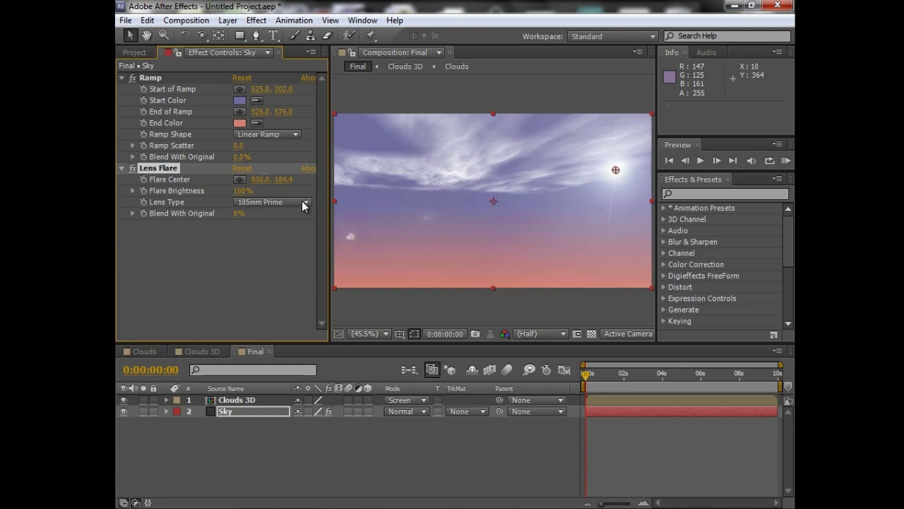
Step: Add CC Light Rays to Clouds 3D with Radius 180, Warp Softness 20, centred on the flare
{"action": "left_click", "coordinate": [247, 399]}
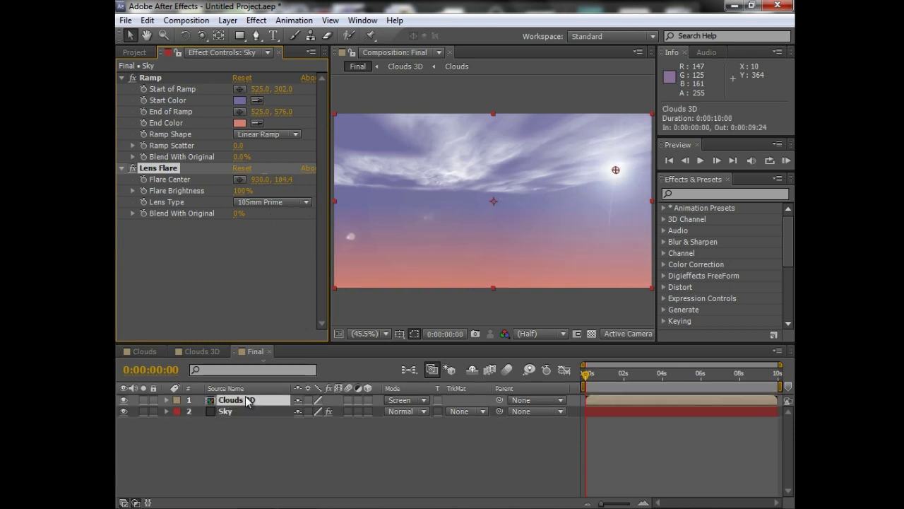
{"action": "left_click", "coordinate": [254, 20]}
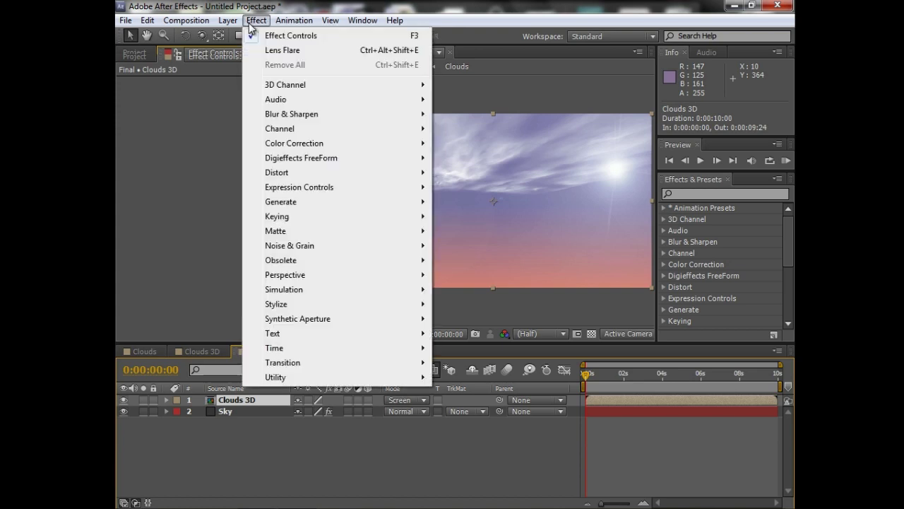
{"action": "mouse_move", "coordinate": [327, 202]}
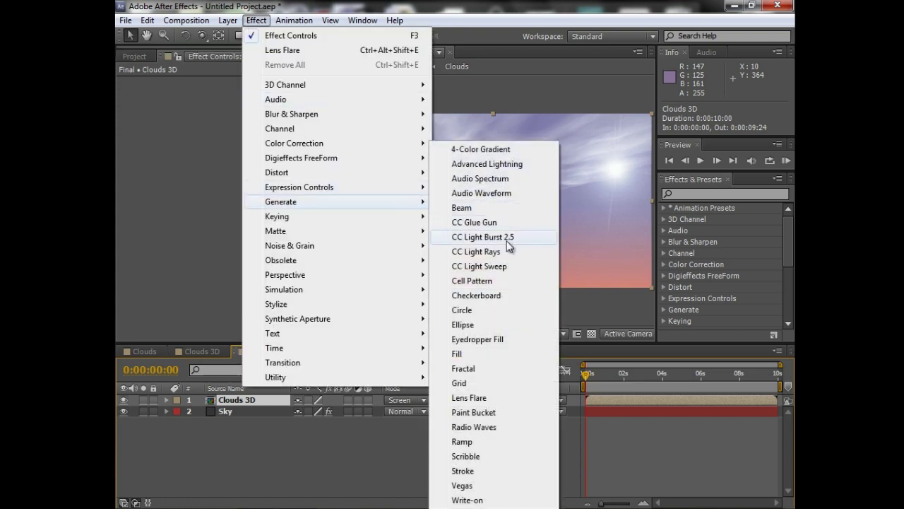
{"action": "left_click", "coordinate": [505, 253]}
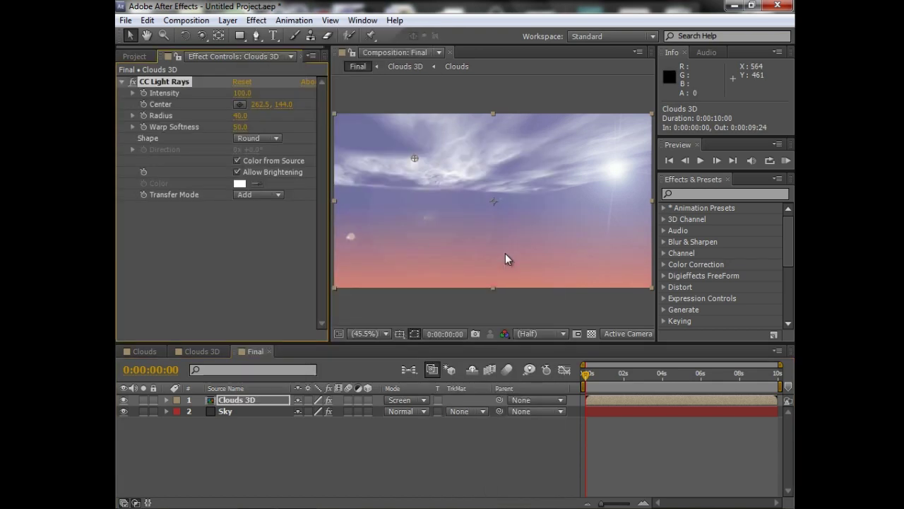
{"action": "left_click", "coordinate": [240, 116]}
{"action": "type", "text": "180"}
{"action": "key", "text": "Tab"}
{"action": "type", "text": "20"}
{"action": "key", "text": "Return"}
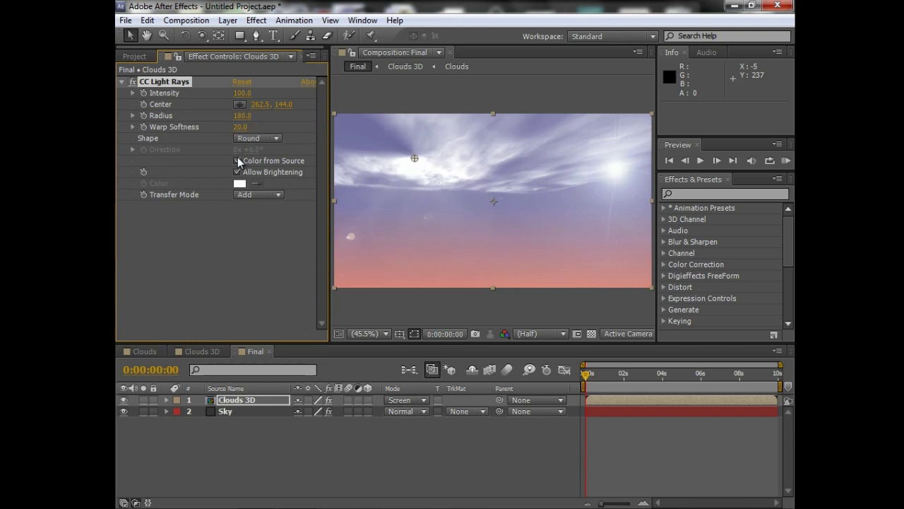
{"action": "left_click", "coordinate": [239, 104]}
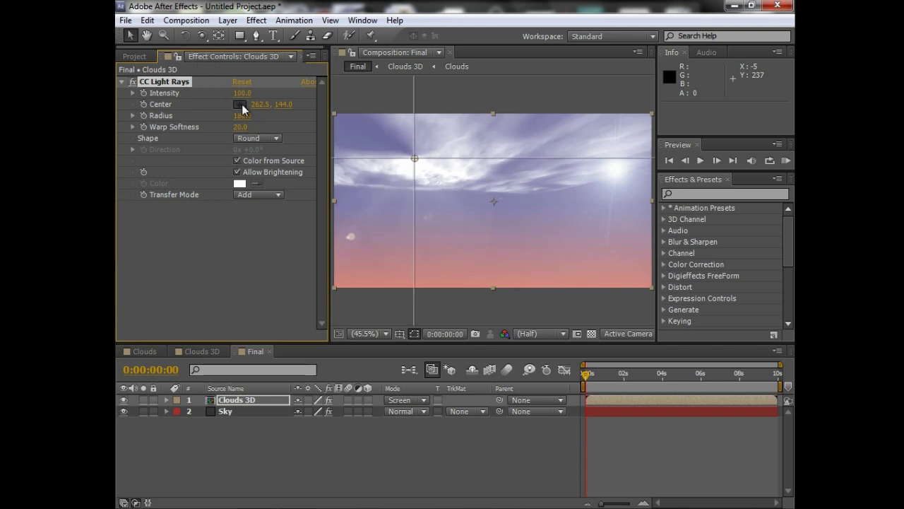
{"action": "left_click", "coordinate": [616, 169]}
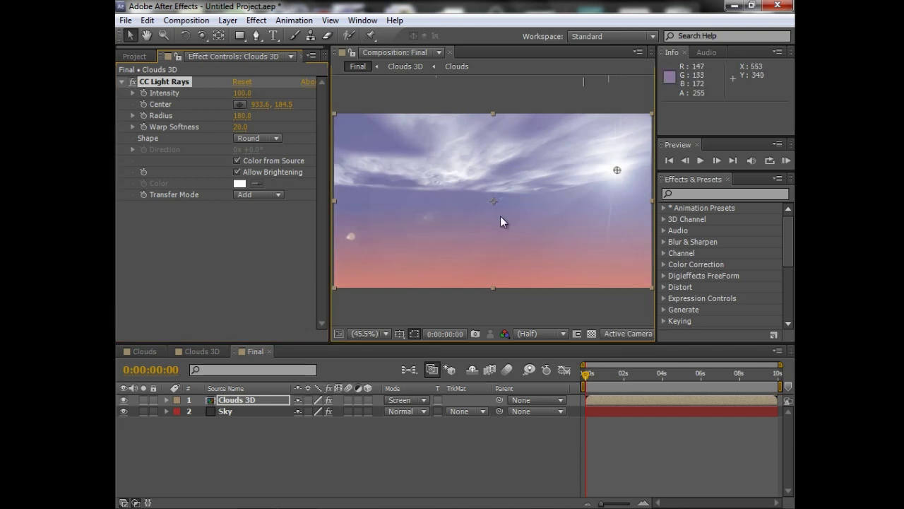
Step: Reveal the CC Light Rays and Lens Flare properties in the timeline
{"action": "left_click", "coordinate": [167, 401]}
{"action": "left_click", "coordinate": [178, 411]}
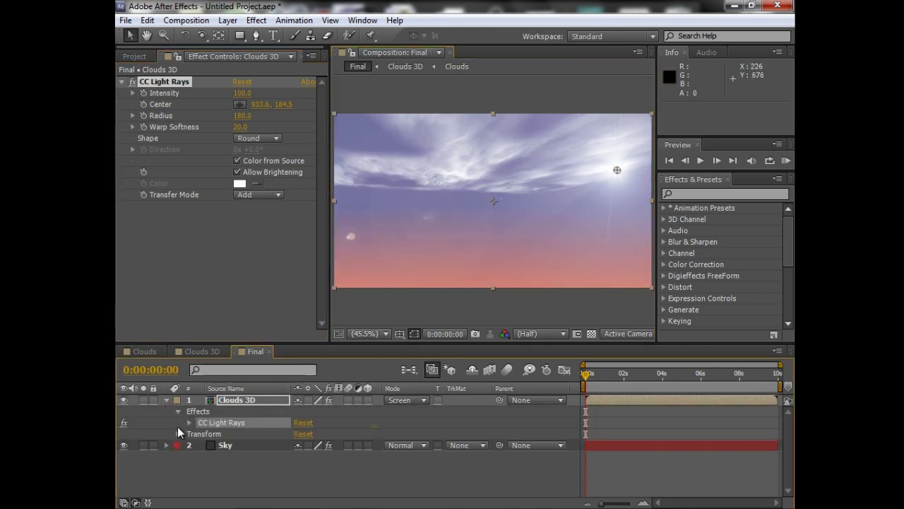
{"action": "left_click", "coordinate": [188, 422]}
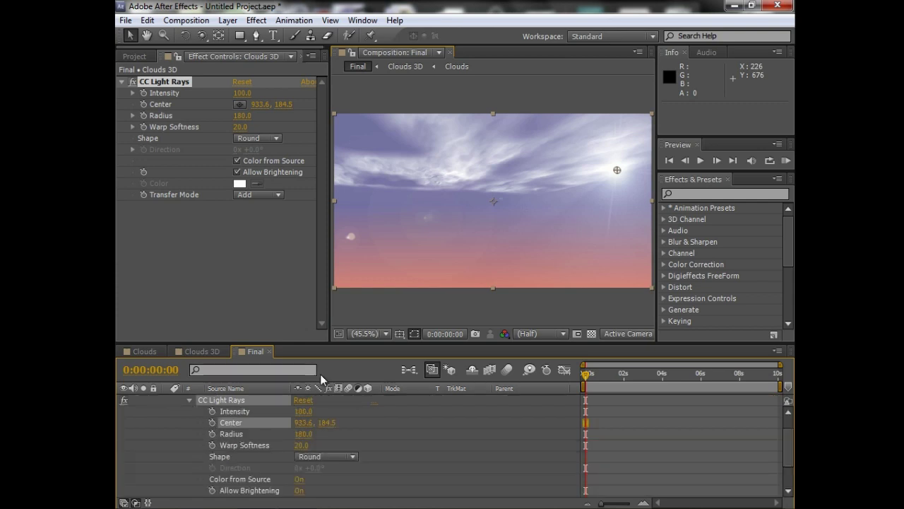
{"action": "left_click_drag", "start_coordinate": [327, 343], "coordinate": [327, 142]}
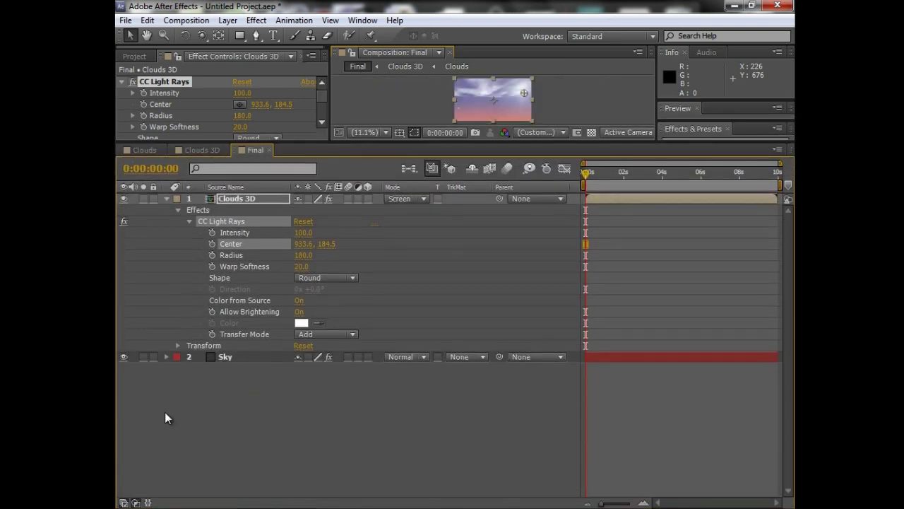
{"action": "left_click", "coordinate": [166, 357]}
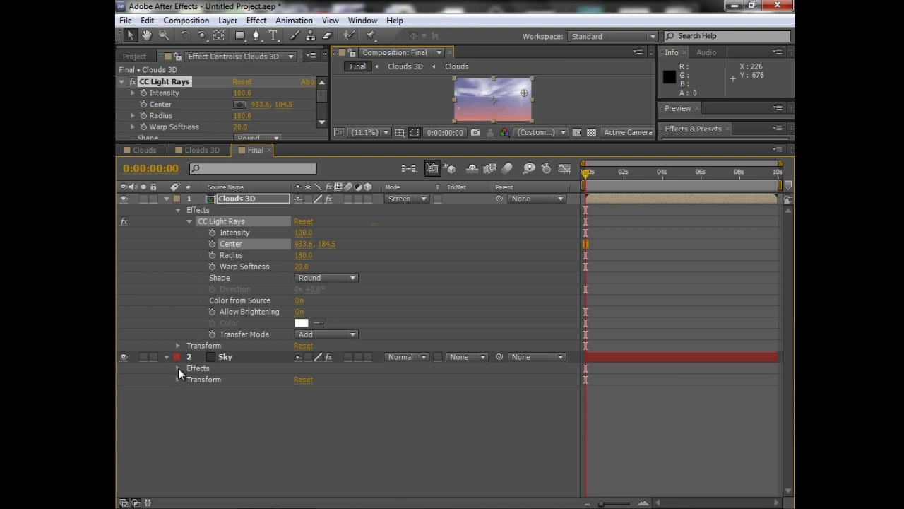
{"action": "left_click", "coordinate": [178, 368]}
{"action": "left_click", "coordinate": [189, 391]}
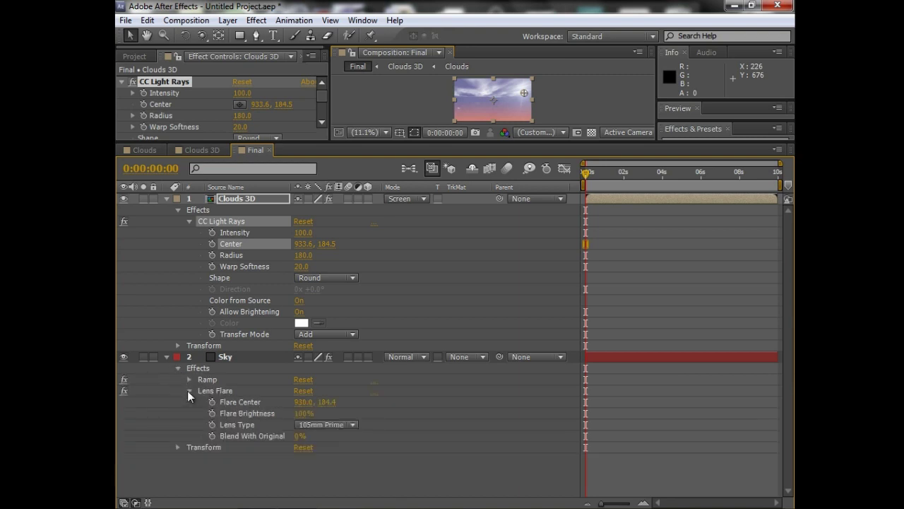
Step: Pick-whip an expression linking the rays' Center to Sky's Flare Center
{"action": "left_click", "coordinate": [212, 244], "text": "alt"}
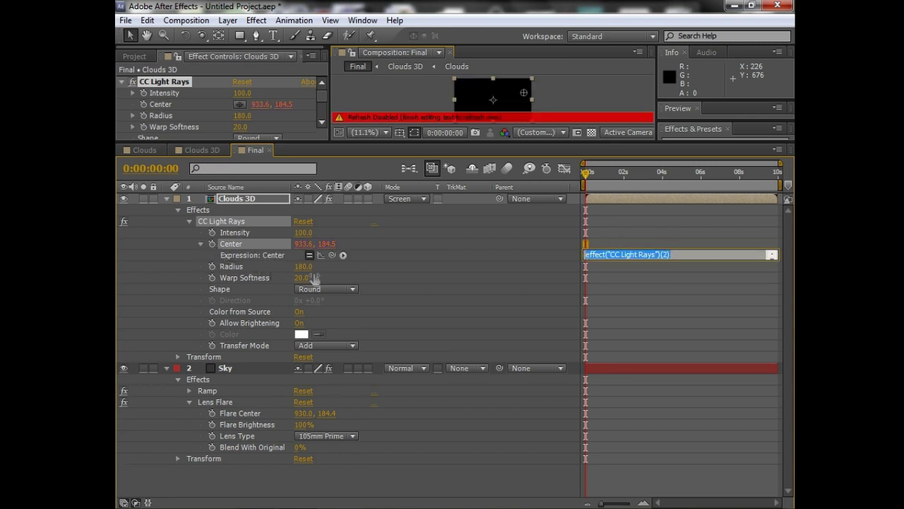
{"action": "left_click_drag", "start_coordinate": [332, 255], "coordinate": [232, 415]}
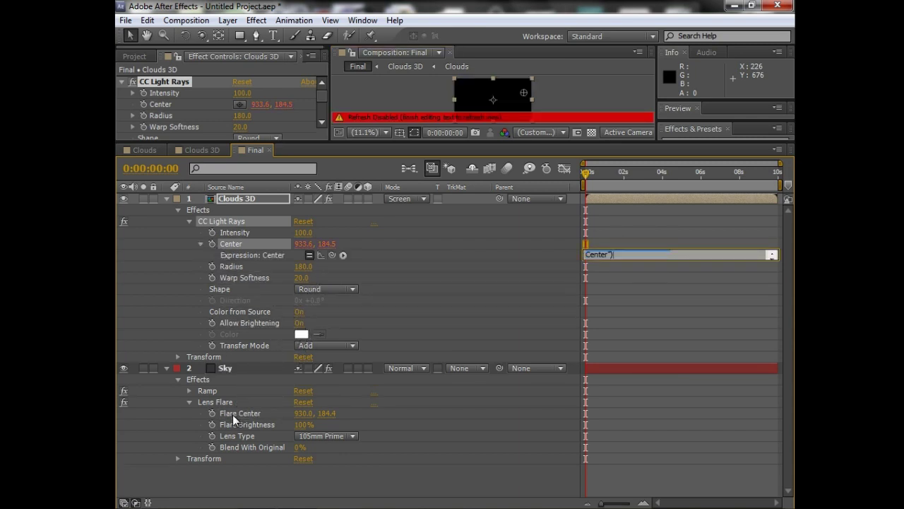
{"action": "left_click", "coordinate": [401, 89]}
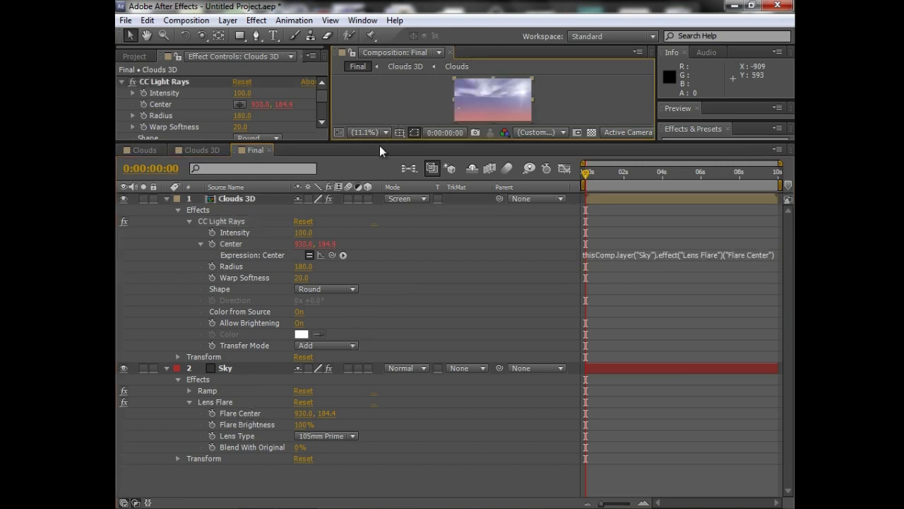
{"action": "left_click_drag", "start_coordinate": [379, 142], "coordinate": [373, 347]}
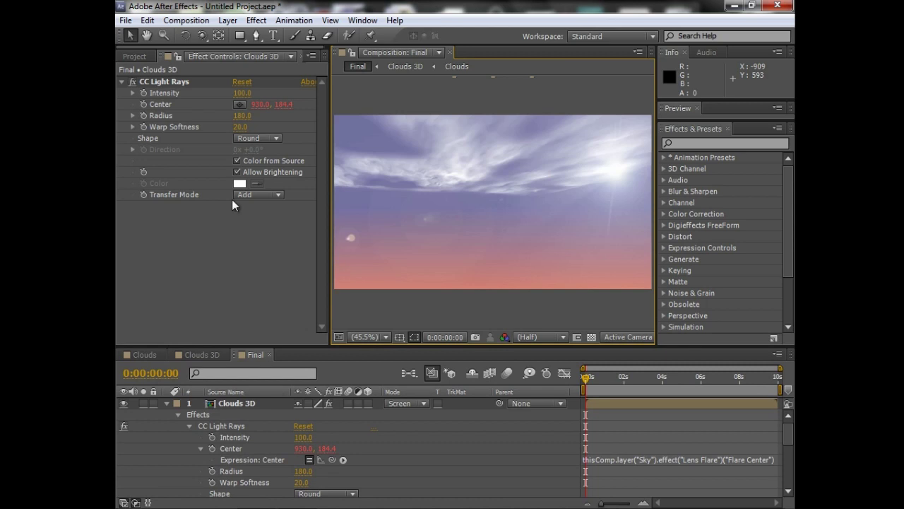
Step: Drag Sky's Lens Flare centre to the upper left, then at the last frame to 945.4, 164.6
{"action": "left_click", "coordinate": [166, 402]}
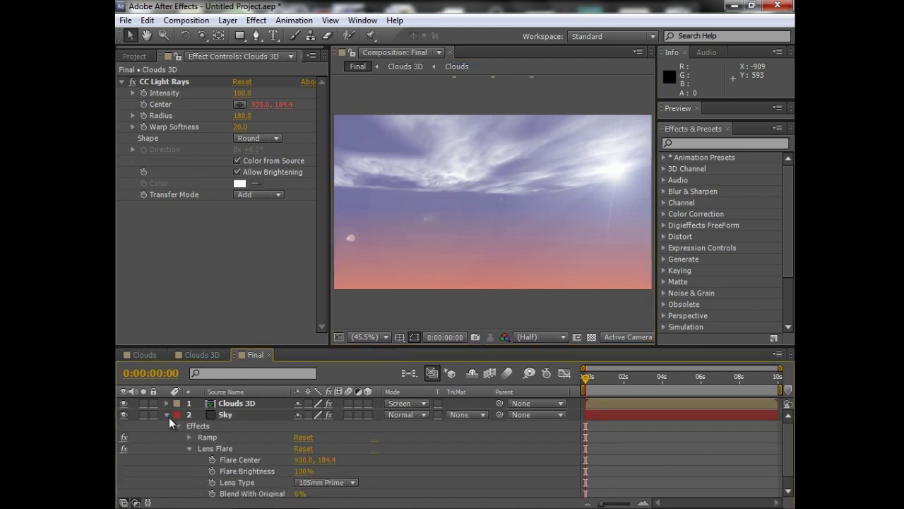
{"action": "left_click", "coordinate": [166, 415]}
{"action": "left_click", "coordinate": [218, 413]}
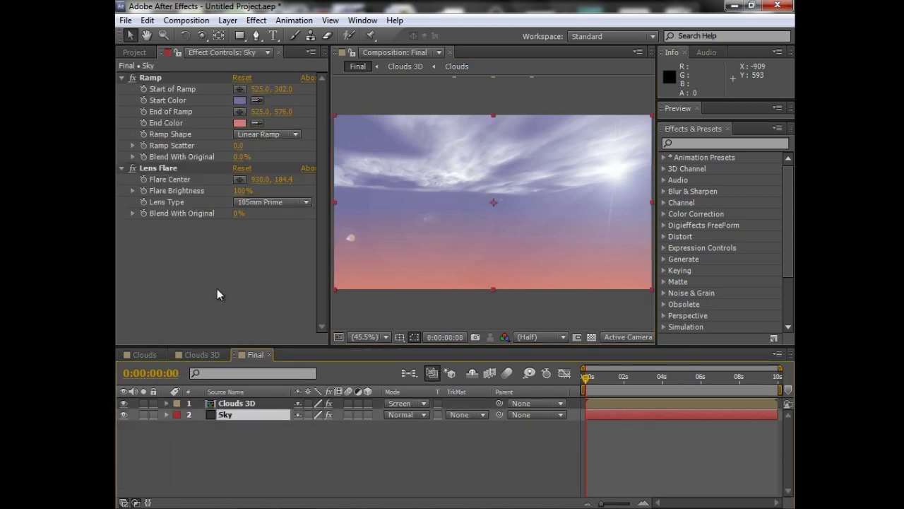
{"action": "left_click", "coordinate": [175, 169]}
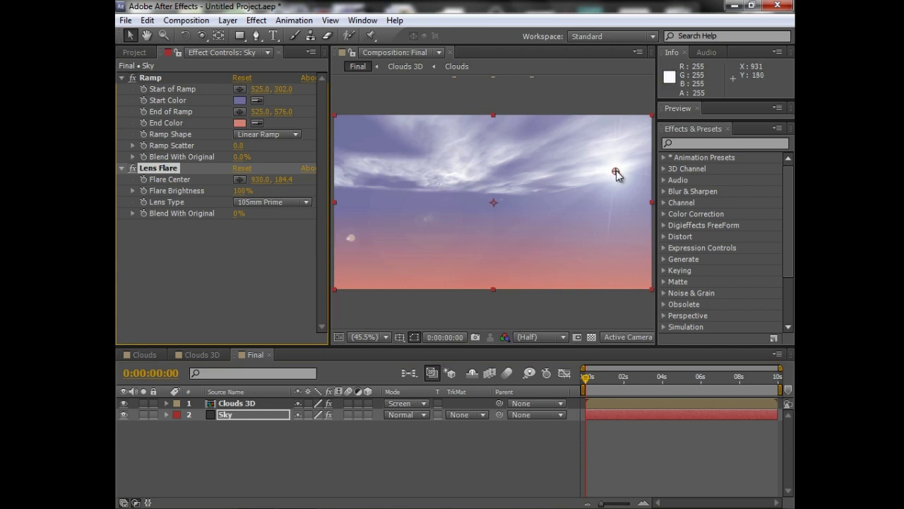
{"action": "mouse_move", "coordinate": [616, 174]}
{"action": "left_mouse_down"}
{"action": "mouse_move", "coordinate": [455, 167]}
{"action": "mouse_move", "coordinate": [499, 166]}
{"action": "mouse_move", "coordinate": [582, 177]}
{"action": "mouse_move", "coordinate": [350, 176]}
{"action": "left_mouse_up"}
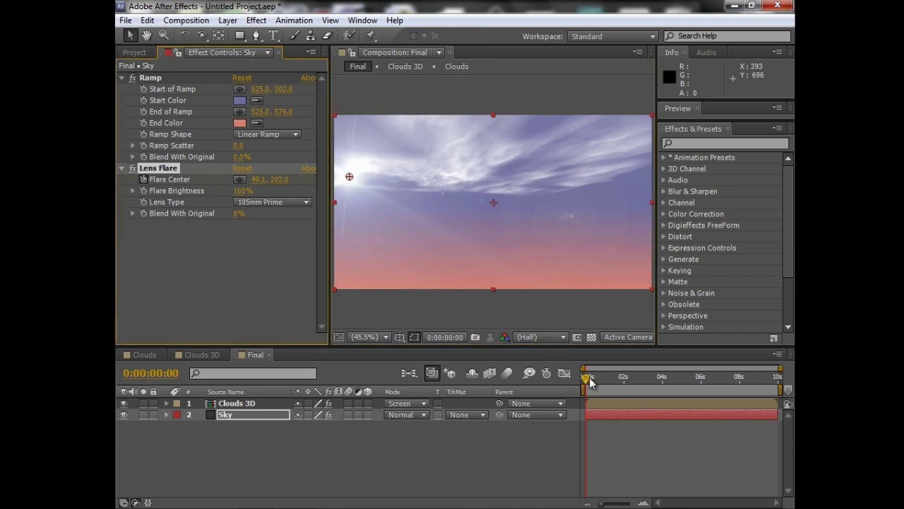
{"action": "left_click_drag", "start_coordinate": [589, 382], "coordinate": [777, 378]}
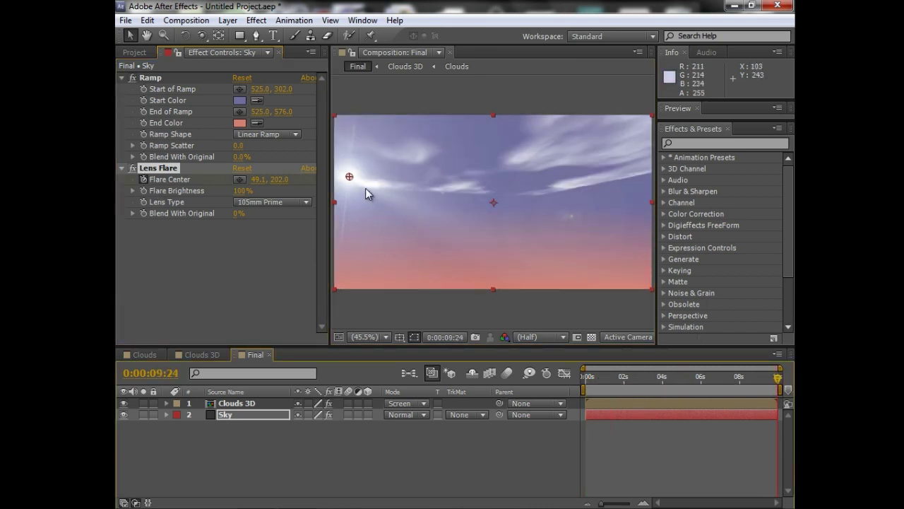
{"action": "left_click_drag", "start_coordinate": [349, 177], "coordinate": [612, 173]}
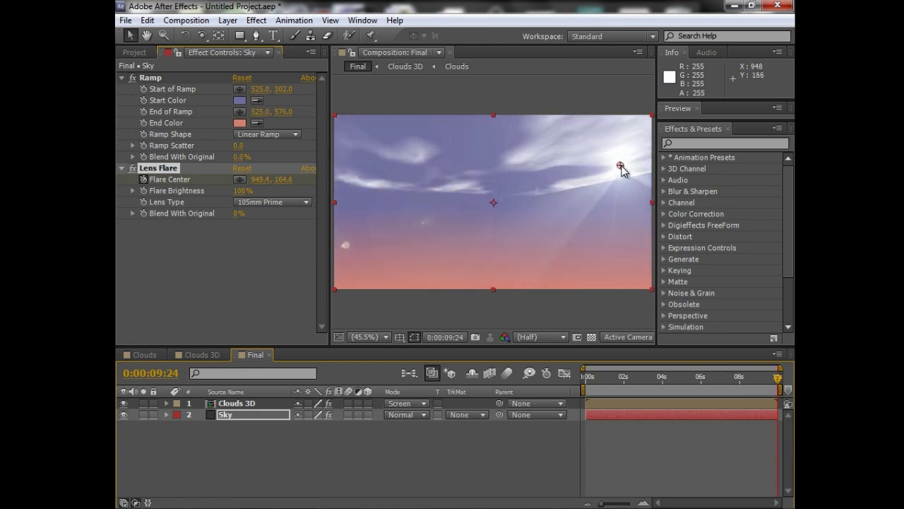